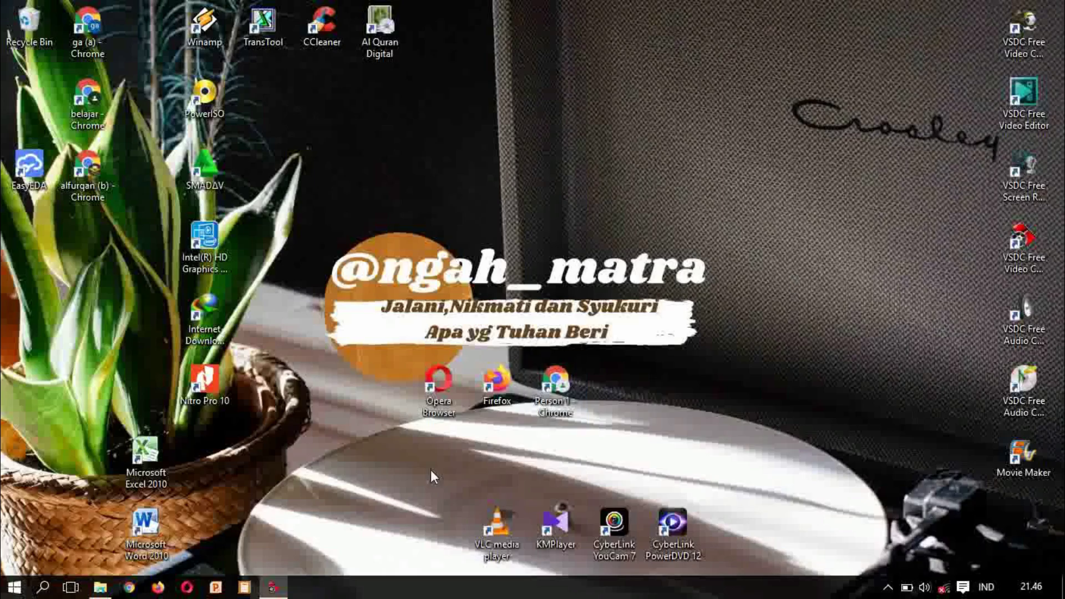
- Open File Explorer on the Recorded Videos folder with record_000001 and record_000004
{"action": "left_click", "coordinate": [106, 591]}
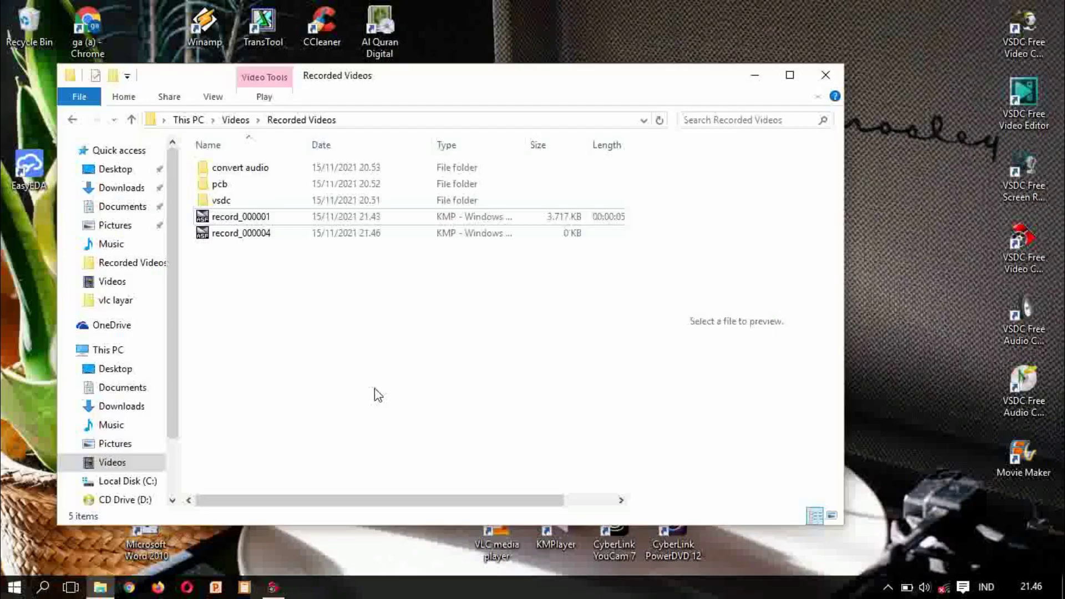
- Confirm in Properties that record_000001 is a 3.62 MB .asf file, then minimize Explorer
{"action": "left_click", "coordinate": [236, 219]}
{"action": "right_click", "coordinate": [235, 218]}
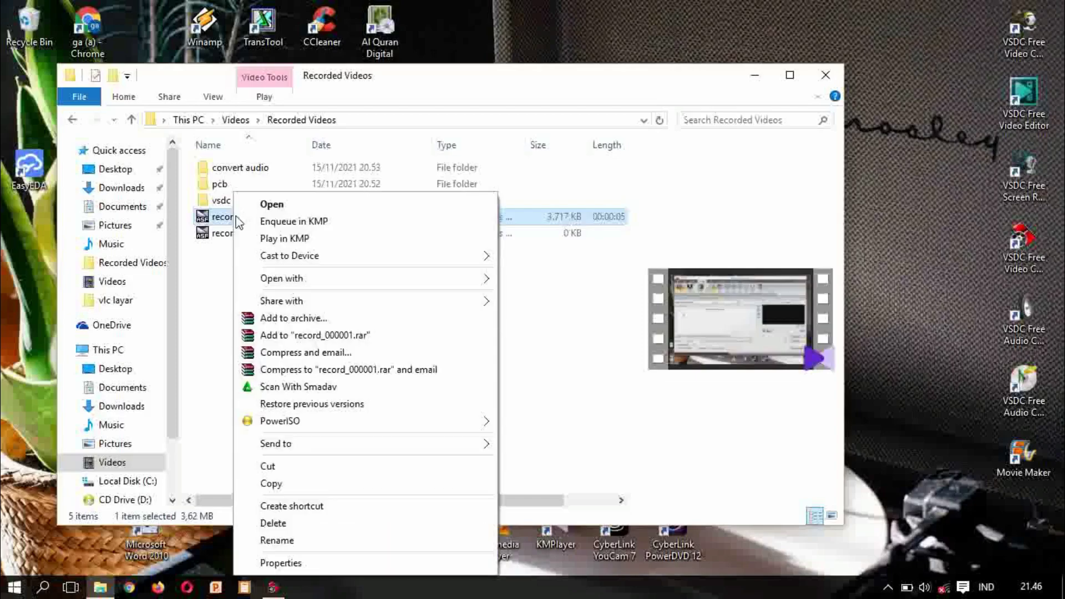
{"action": "left_click", "coordinate": [313, 565]}
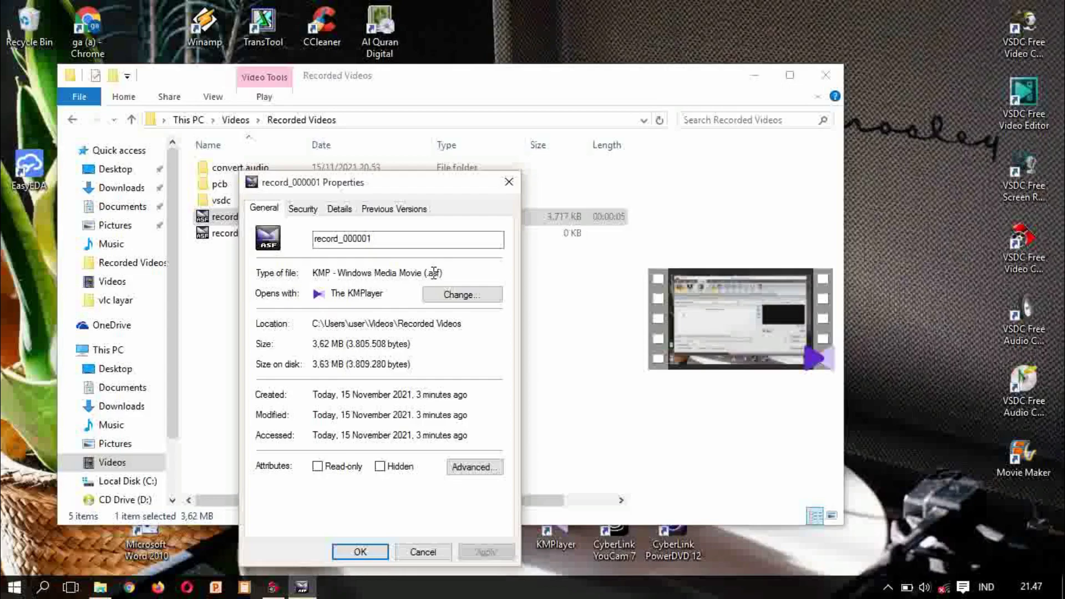
{"action": "left_click", "coordinate": [516, 183]}
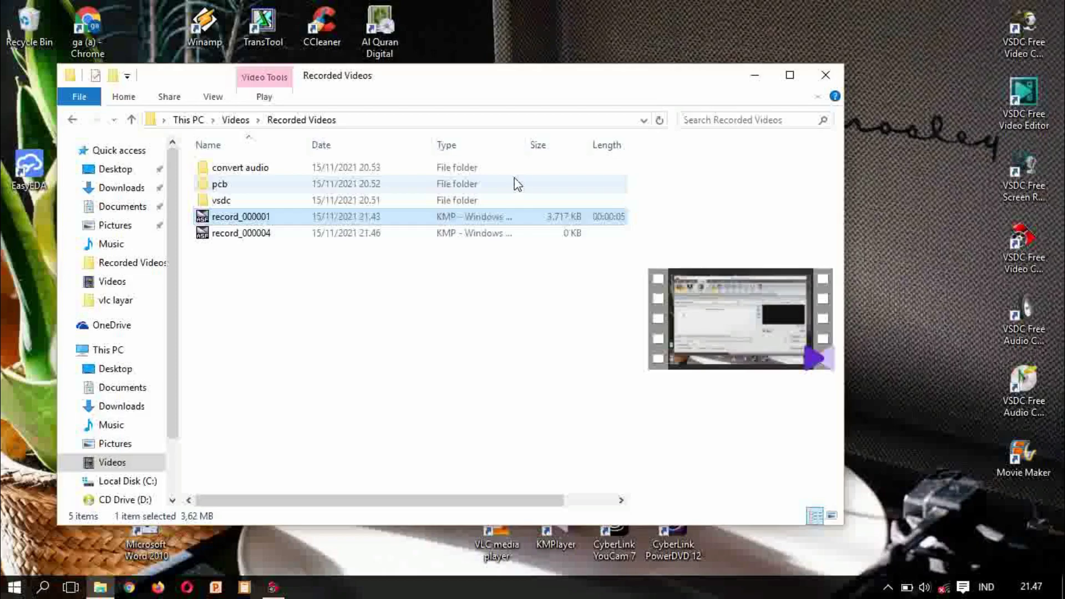
{"action": "left_click", "coordinate": [761, 76]}
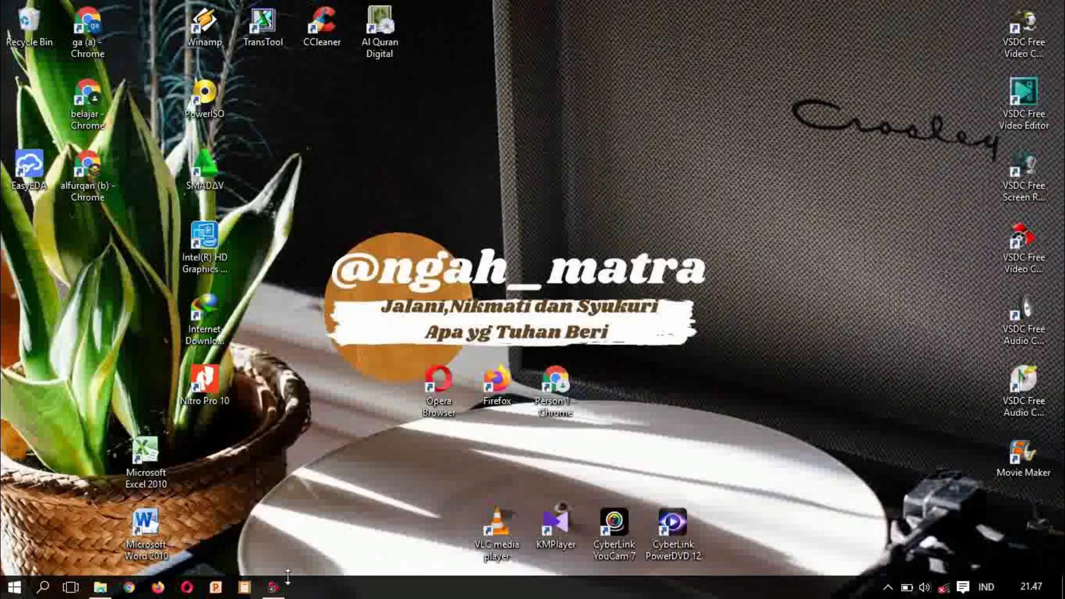
- Add record_000001.asf to VSDC as the source, with output record_000001_New.avi
{"action": "left_click", "coordinate": [272, 587]}
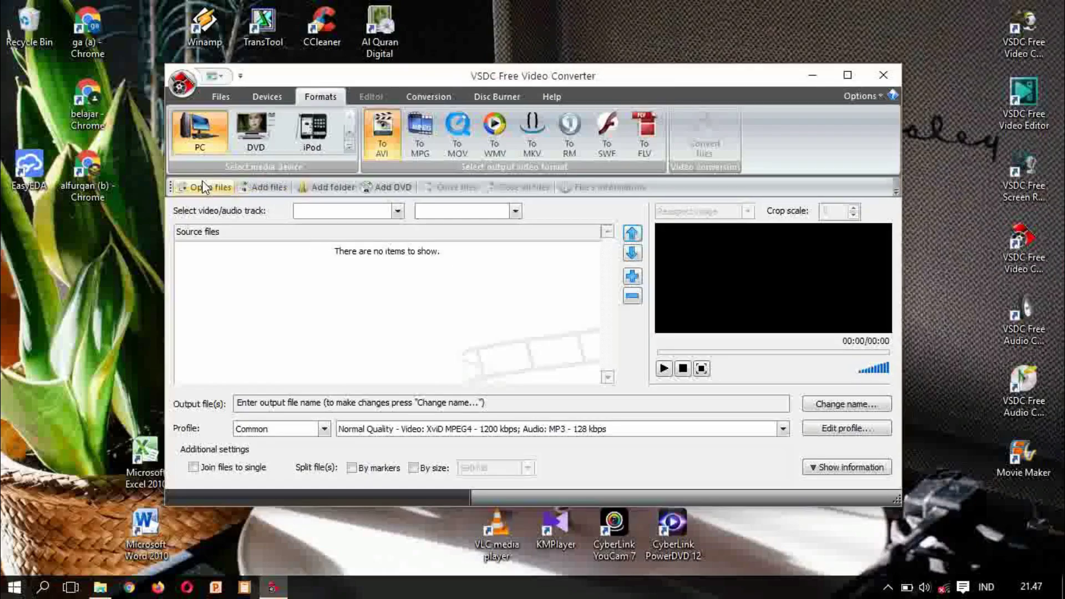
{"action": "left_click", "coordinate": [269, 188]}
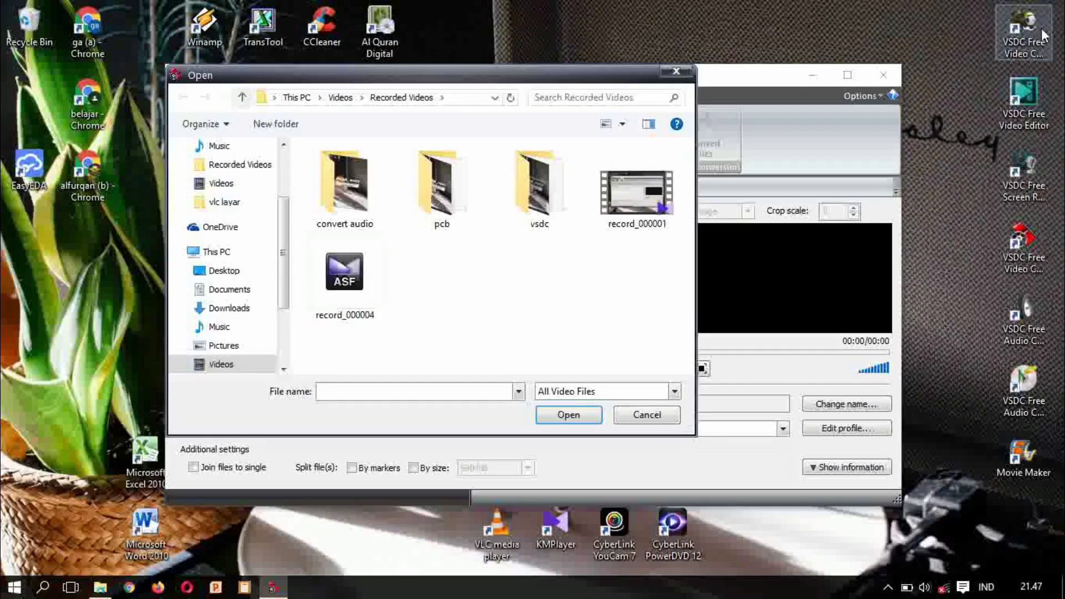
{"action": "left_click", "coordinate": [649, 197]}
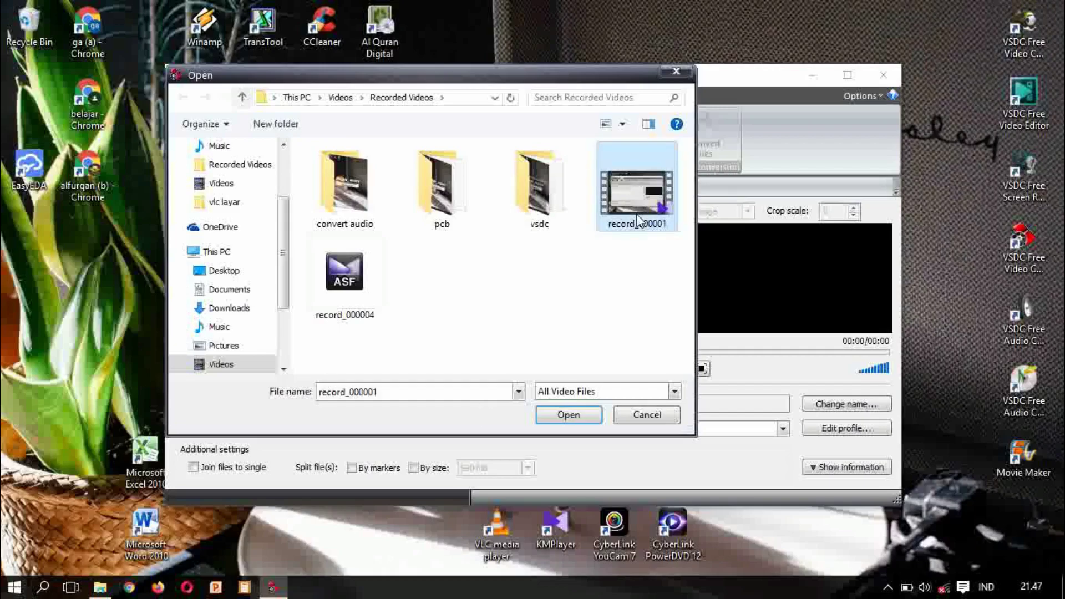
{"action": "left_click", "coordinate": [588, 420]}
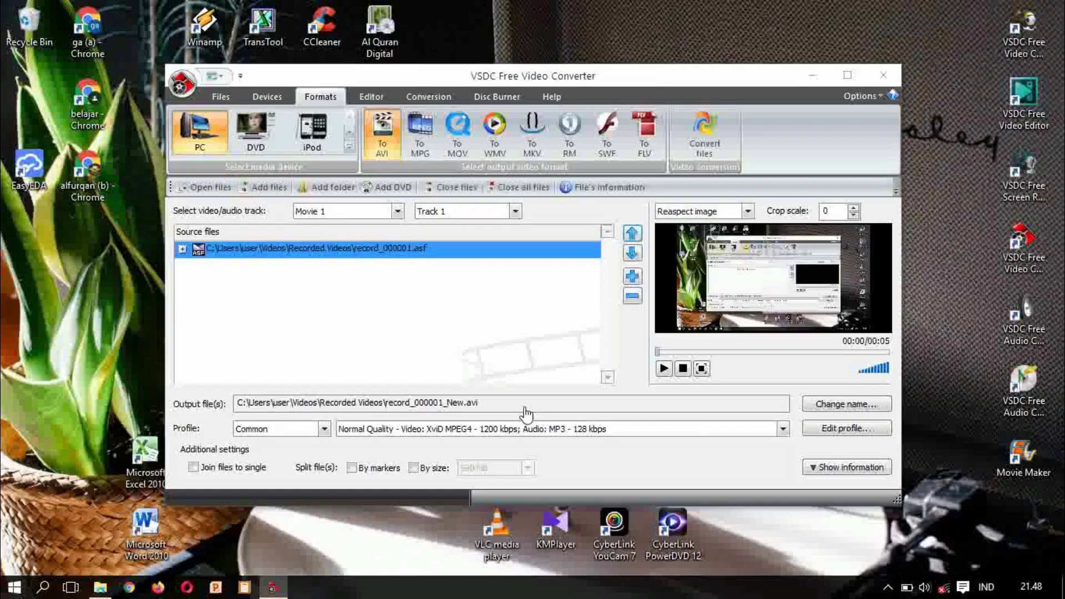
- Pick the High Quality profile: XviD MPEG4 1600 kbps video and MP3 192 kbps audio
{"action": "left_click", "coordinate": [782, 429]}
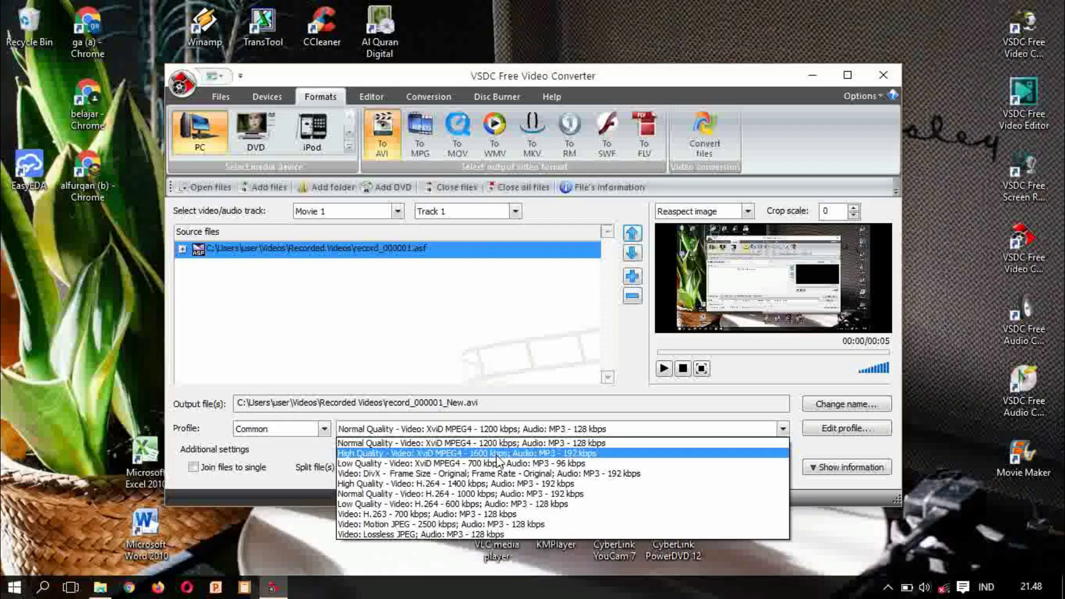
{"action": "left_click", "coordinate": [498, 454]}
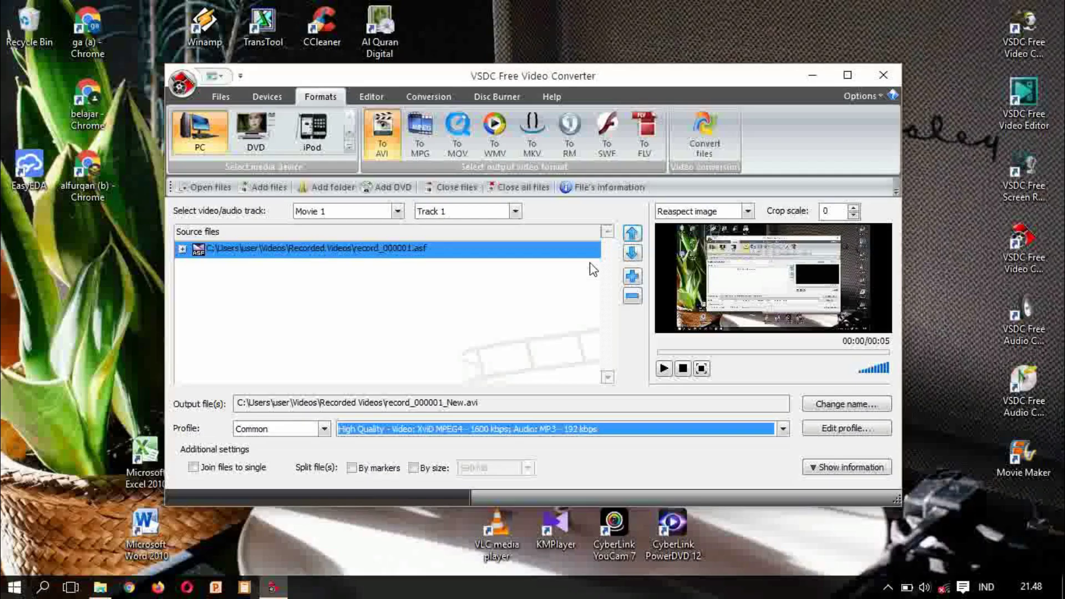
{"action": "left_click_drag", "start_coordinate": [631, 78], "coordinate": [745, 65]}
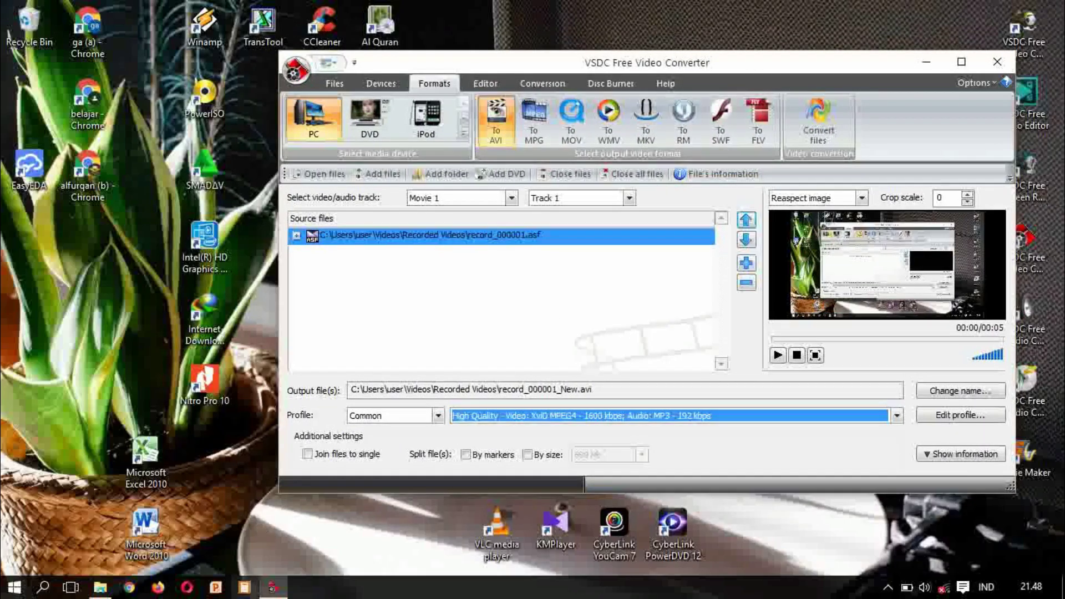
- Convert the recording to AVI and see record_000001_New appear in Recorded Videos
{"action": "left_click", "coordinate": [100, 587]}
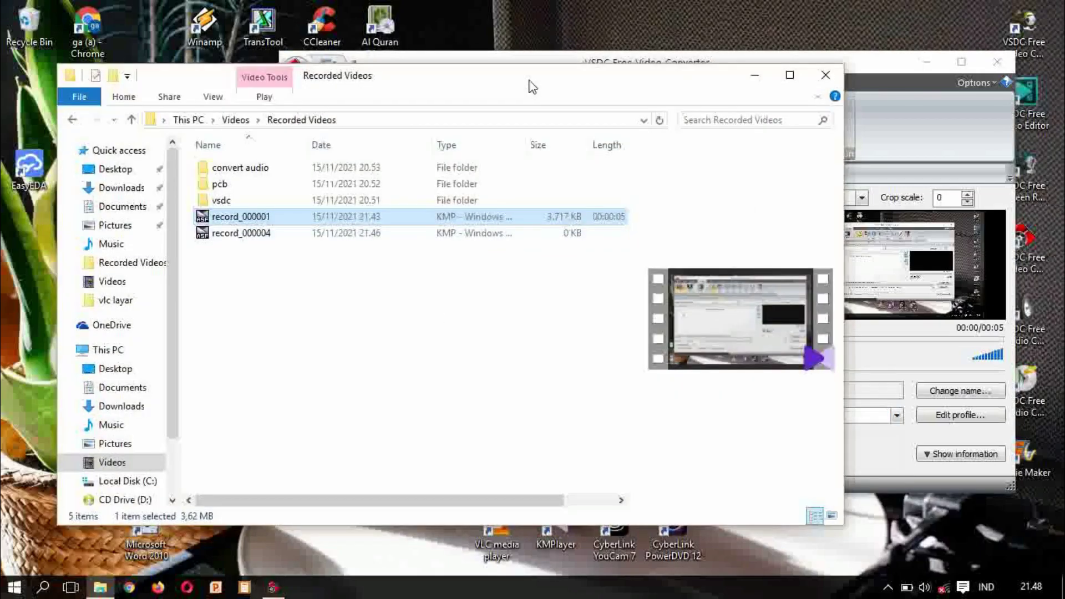
{"action": "left_click_drag", "start_coordinate": [532, 87], "coordinate": [533, 233]}
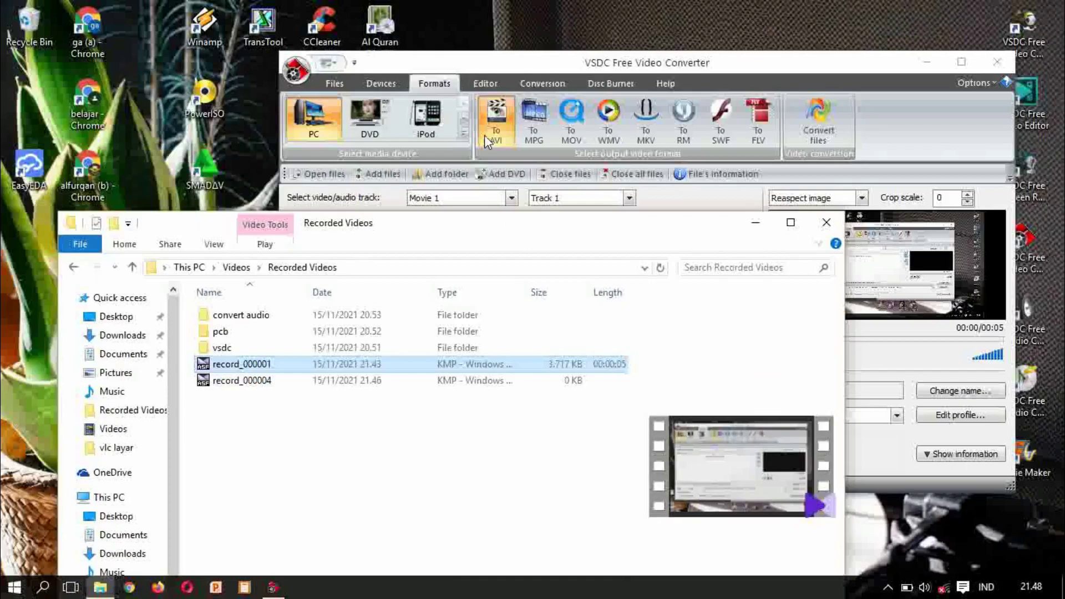
{"action": "left_click", "coordinate": [821, 118]}
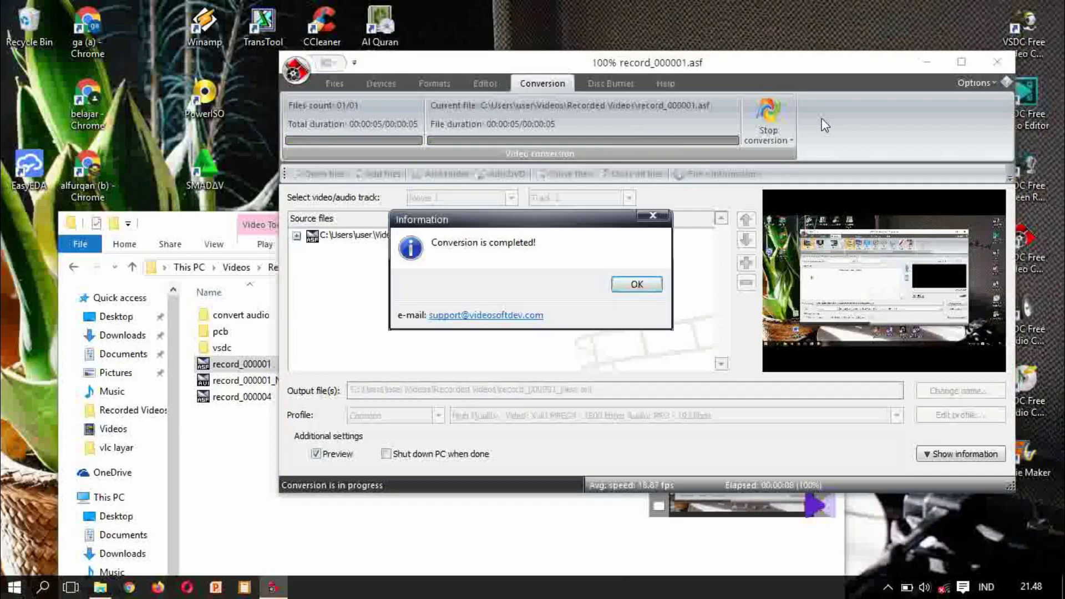
{"action": "left_click", "coordinate": [653, 285]}
{"action": "left_click_drag", "start_coordinate": [186, 218], "coordinate": [188, 65]}
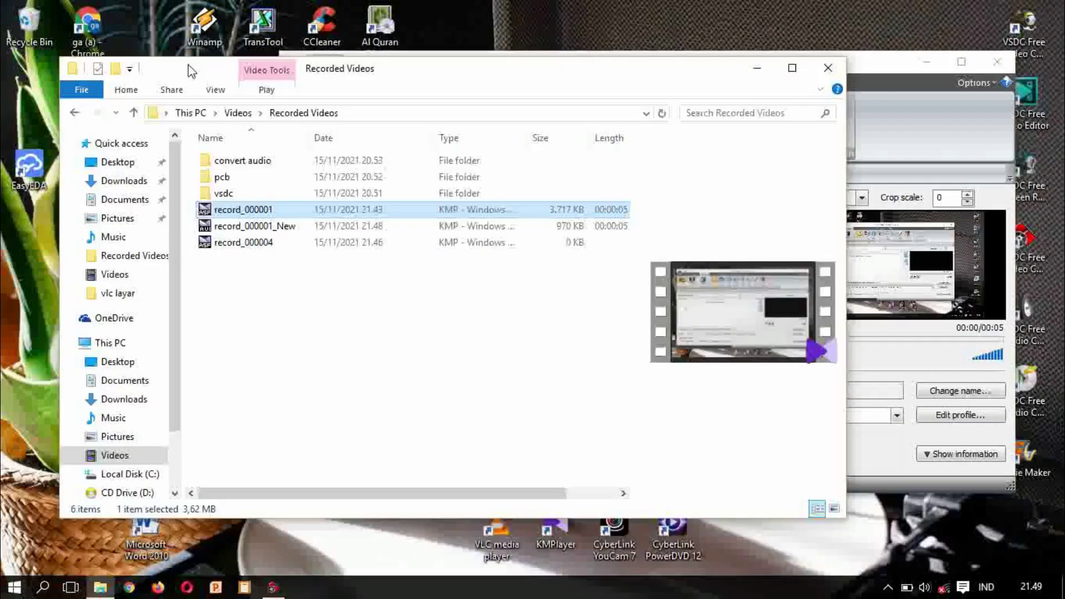
{"action": "left_click_drag", "start_coordinate": [534, 67], "coordinate": [487, 306]}
- Convert record_000001.asf to MOV
{"action": "left_click", "coordinate": [568, 122]}
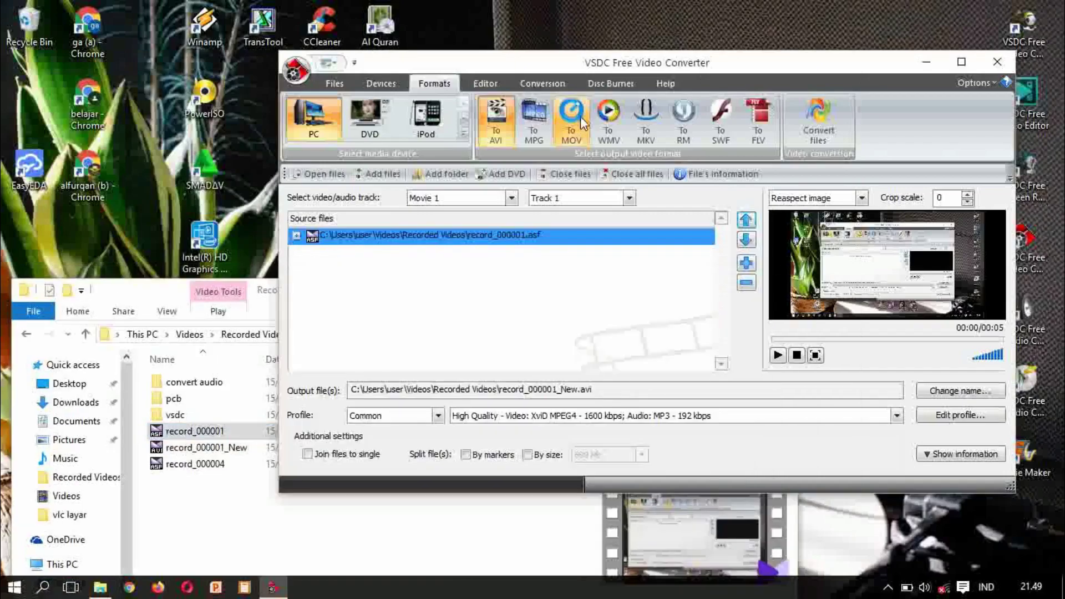
{"action": "left_click", "coordinate": [818, 122]}
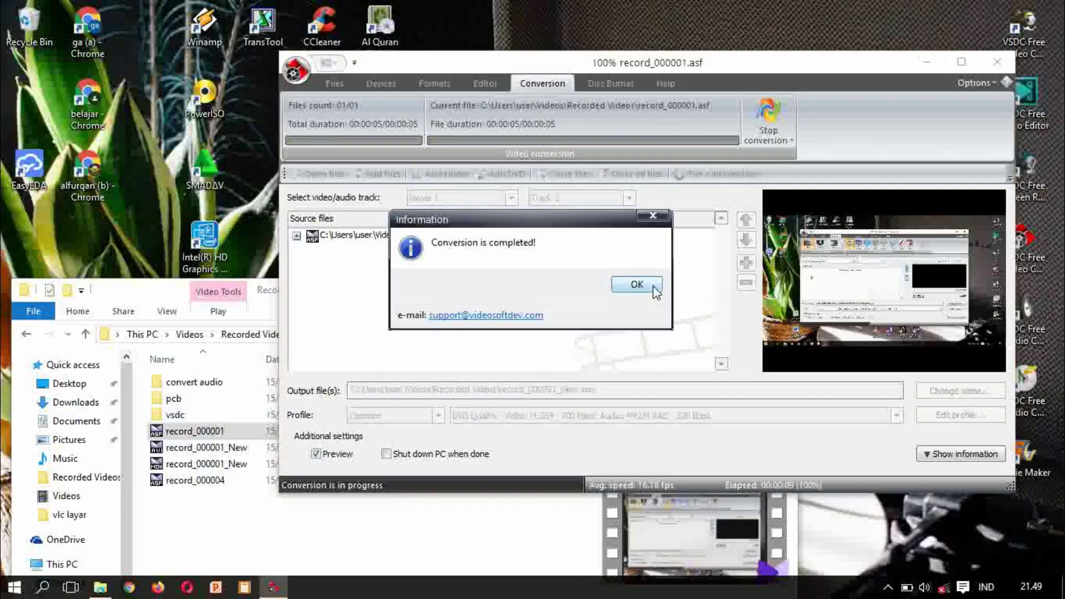
{"action": "left_click", "coordinate": [636, 284]}
- Convert record_000001.asf to FLV
{"action": "left_click", "coordinate": [430, 81]}
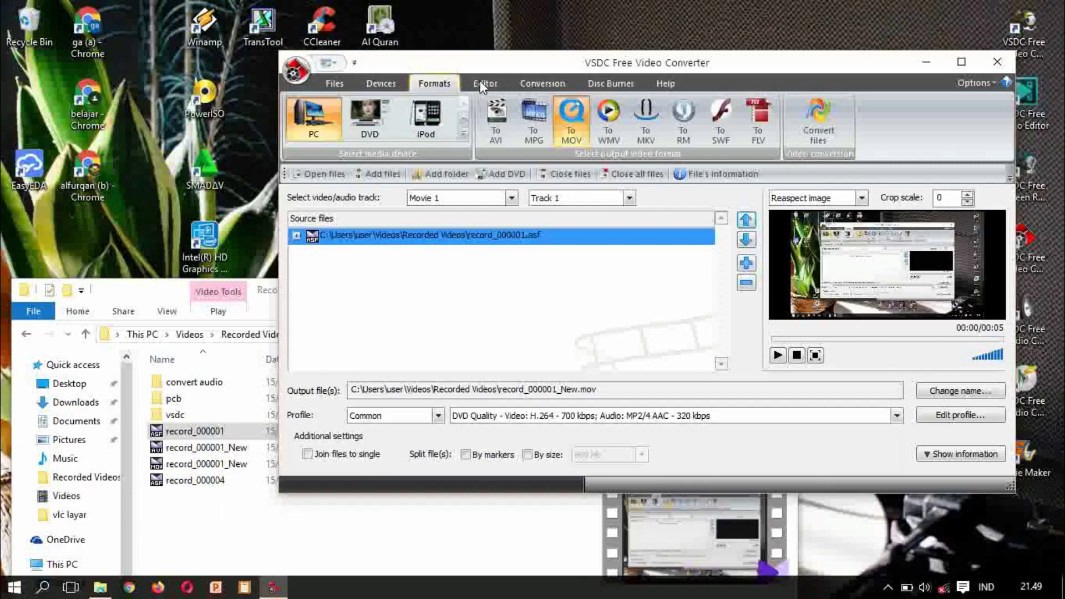
{"action": "left_click", "coordinate": [755, 133]}
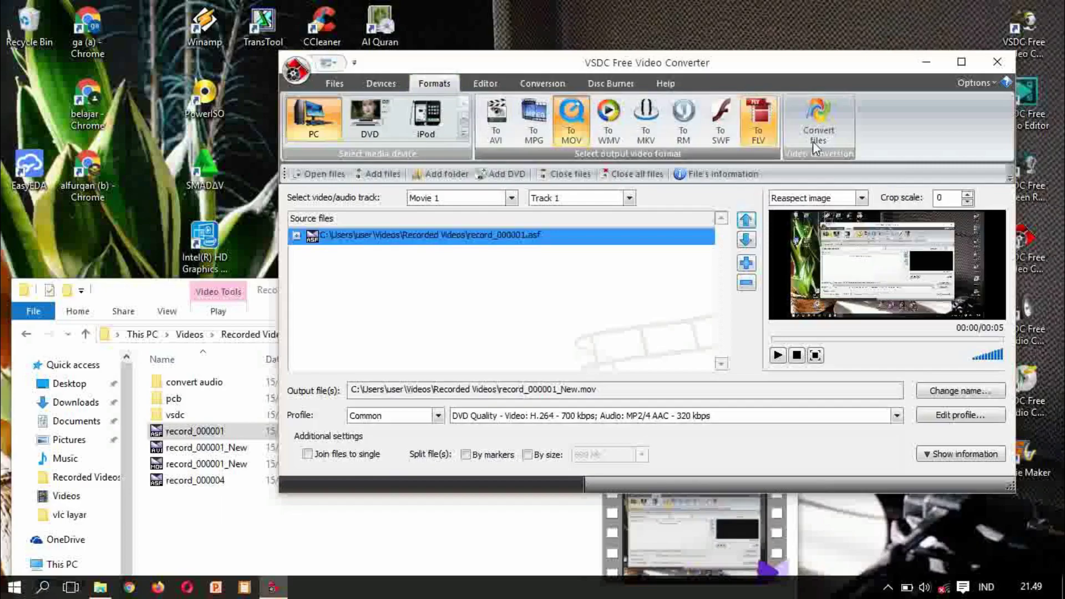
{"action": "left_click", "coordinate": [813, 142]}
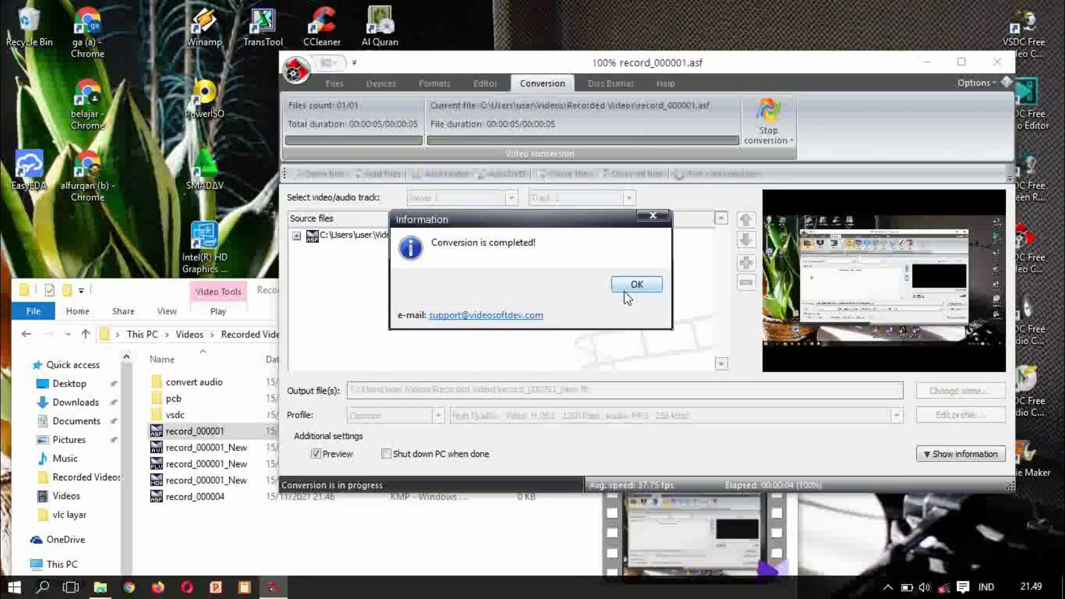
- Finish the FLV conversion and convert the recording to SWF
{"action": "left_click", "coordinate": [625, 289]}
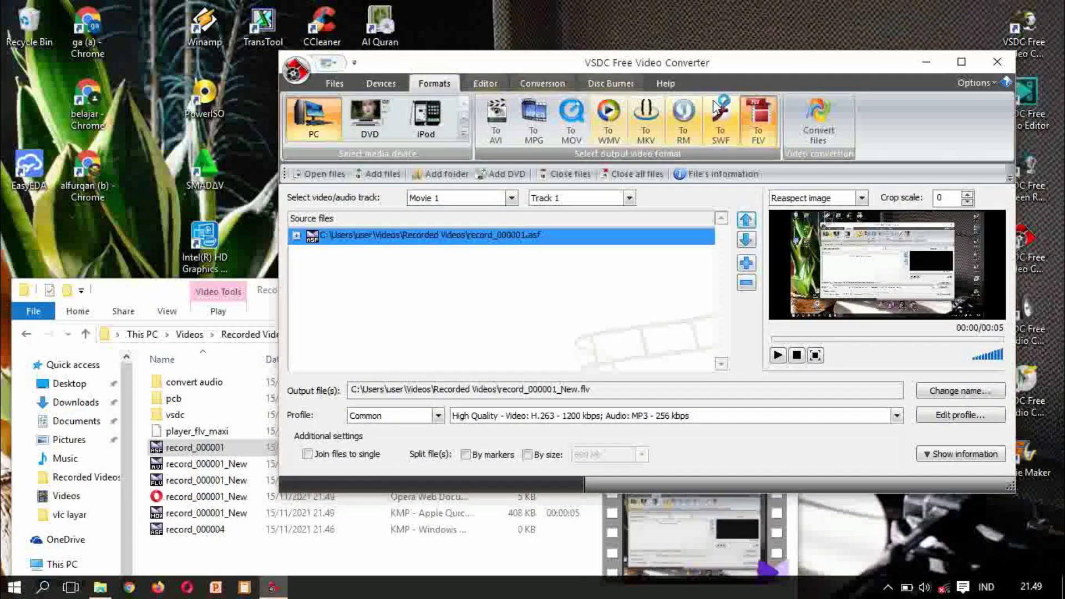
{"action": "left_click", "coordinate": [719, 125]}
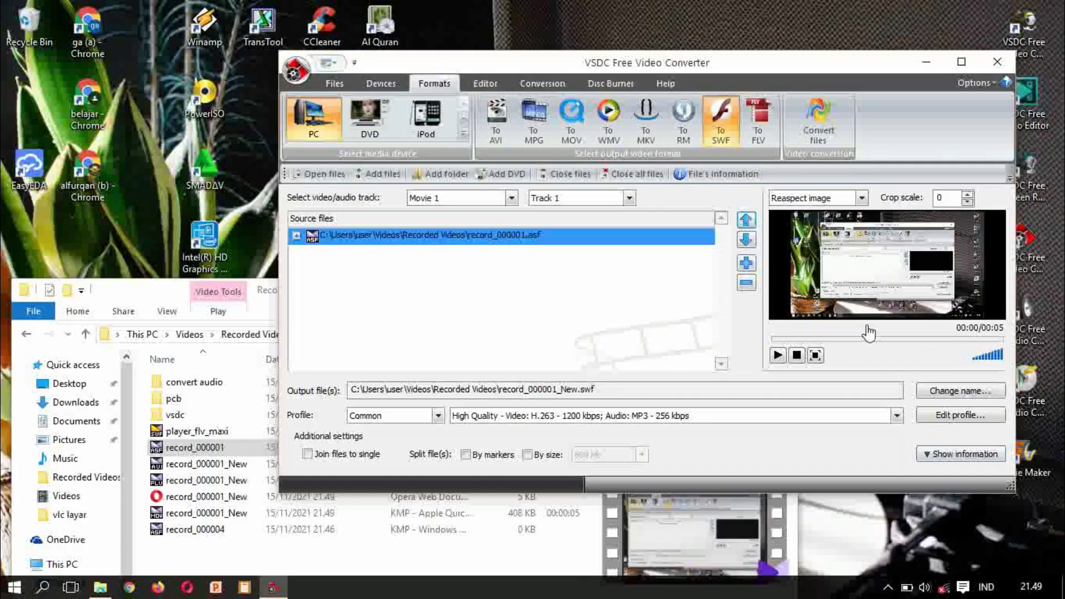
{"action": "left_click", "coordinate": [807, 125]}
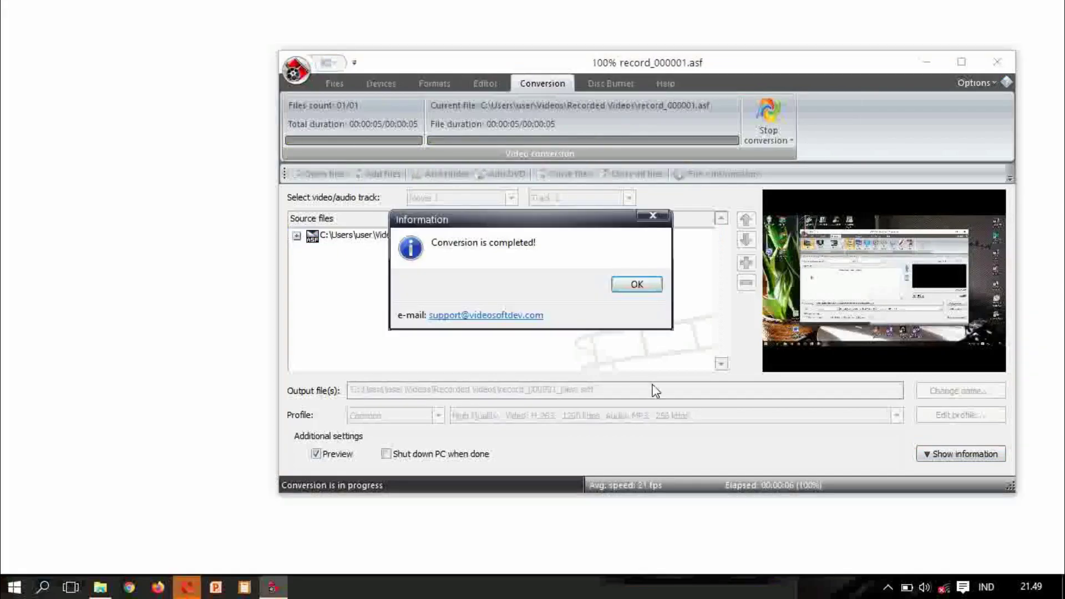
{"action": "left_click", "coordinate": [633, 281]}
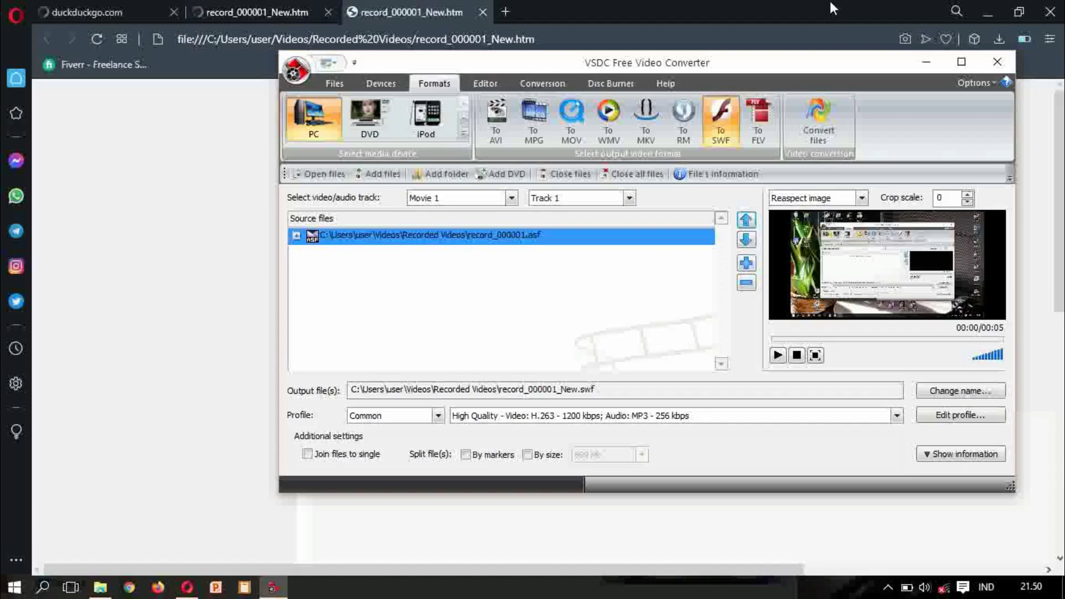
- Convert the recording to MKV, producing record_000001_New.mkv
{"action": "left_click", "coordinate": [987, 13]}
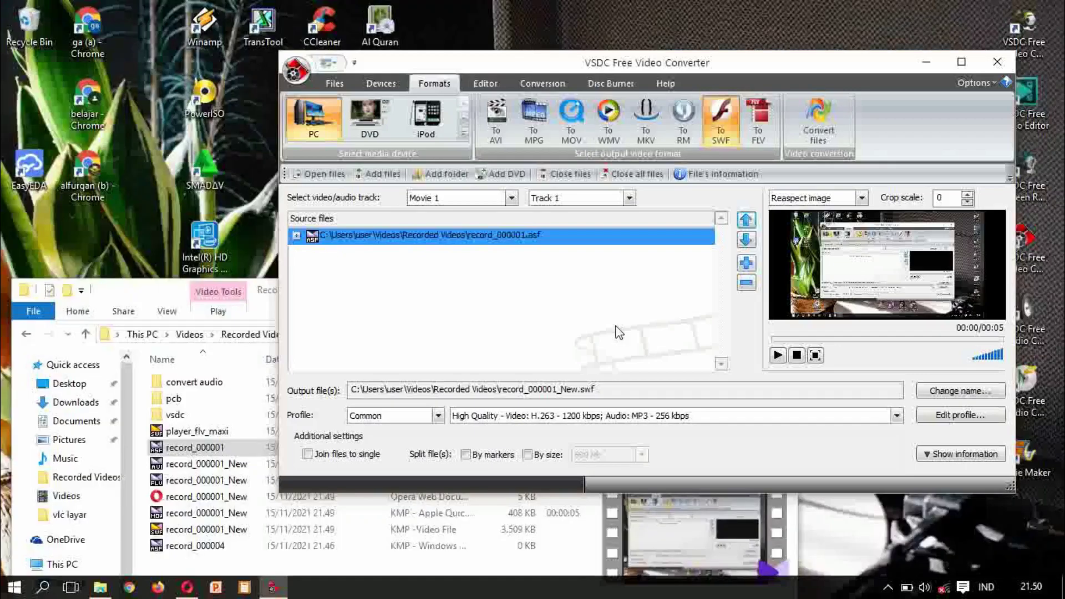
{"action": "left_click", "coordinate": [645, 139]}
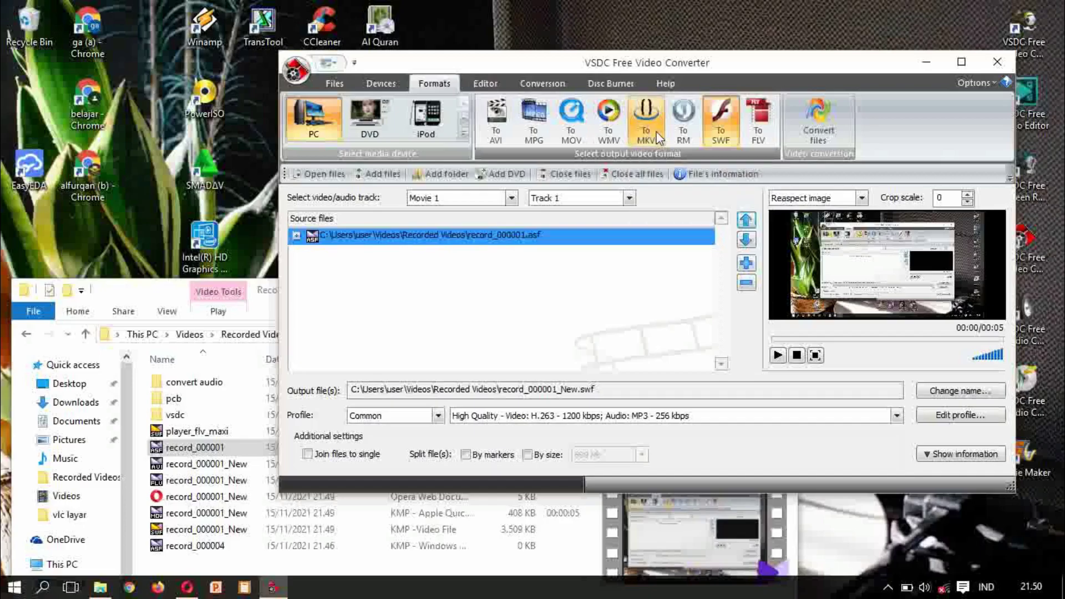
{"action": "left_click", "coordinate": [807, 131]}
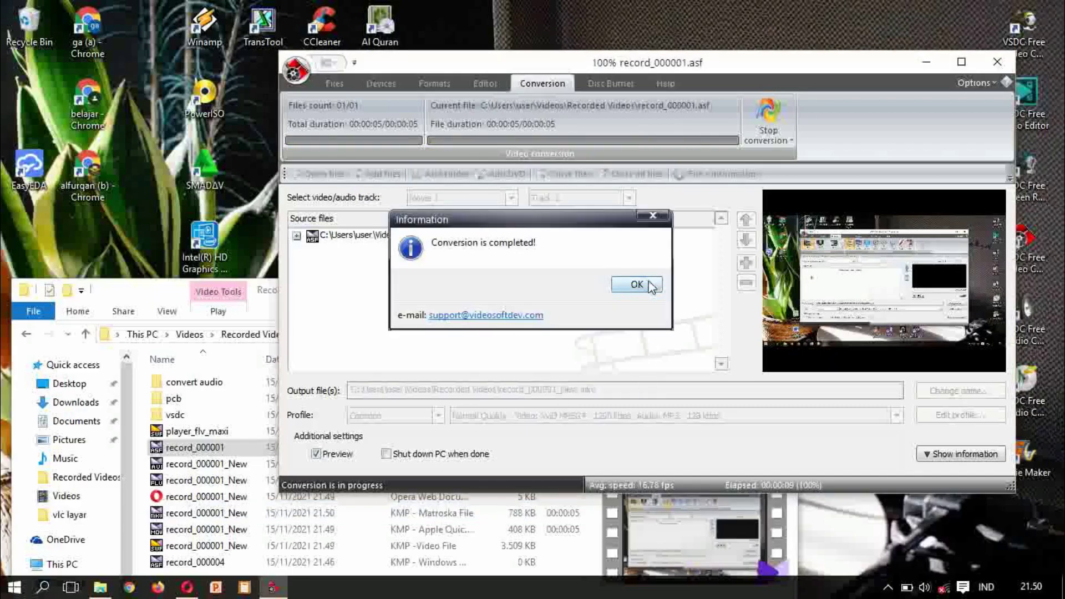
{"action": "left_click", "coordinate": [638, 284]}
{"action": "left_click", "coordinate": [443, 83]}
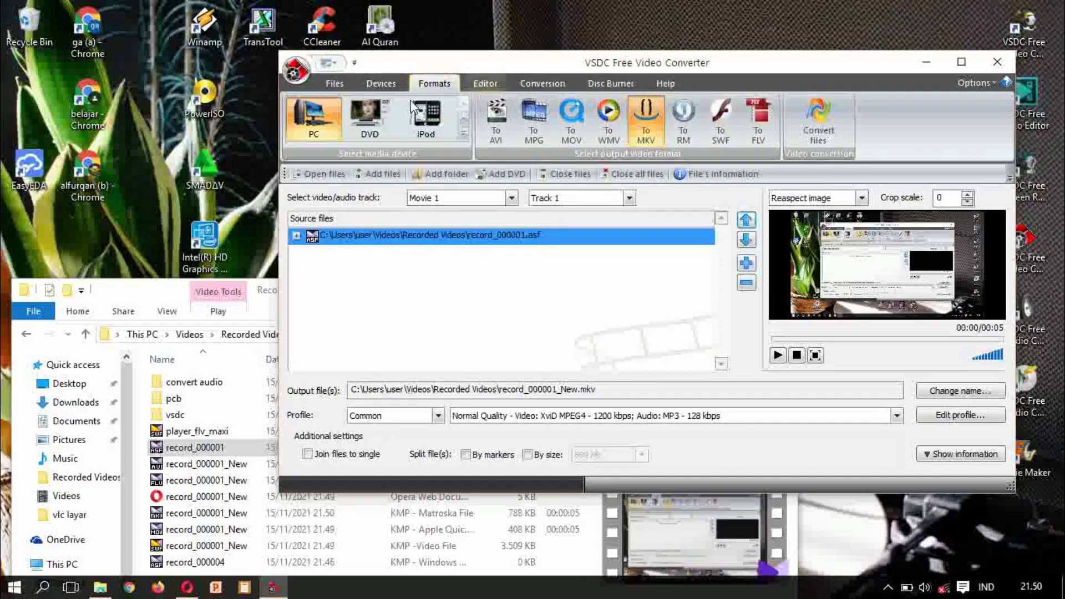
- Convert the recording to 3GP using the mobile phones device preset
{"action": "left_click", "coordinate": [465, 121]}
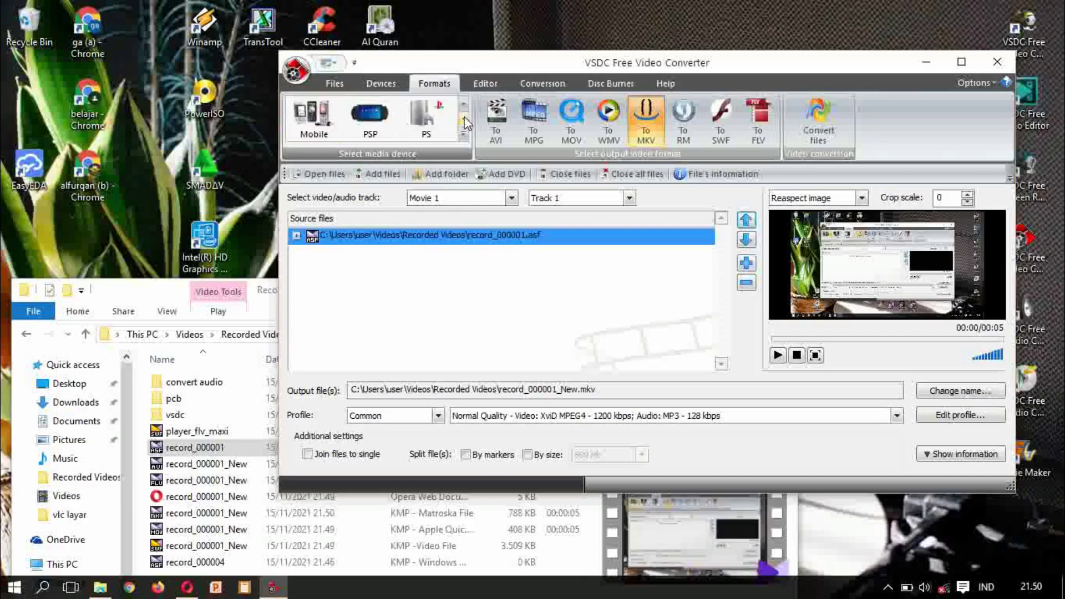
{"action": "left_click", "coordinate": [315, 123]}
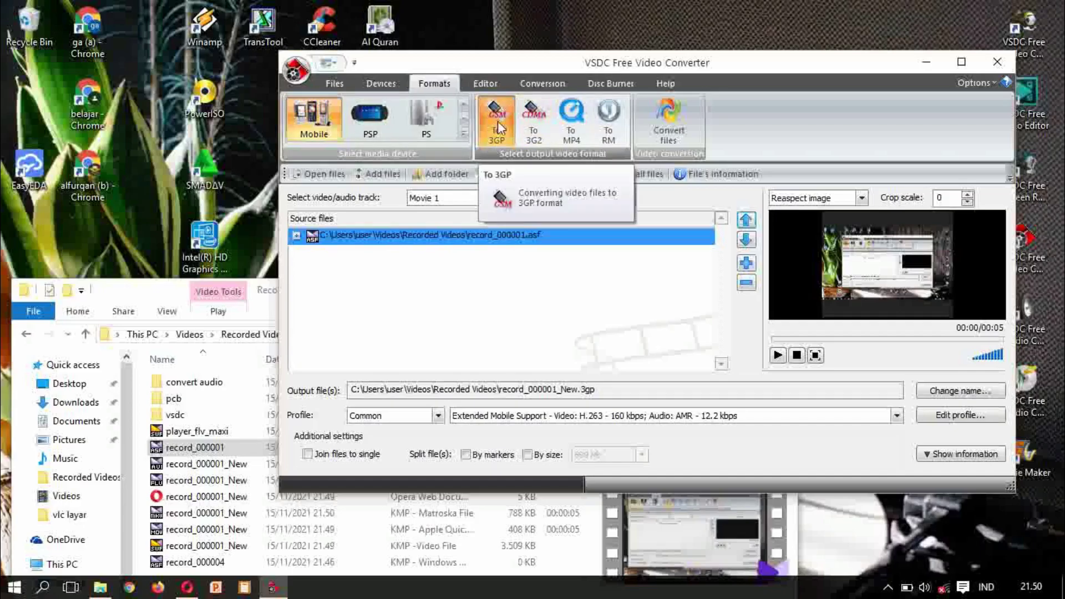
{"action": "left_click", "coordinate": [658, 129]}
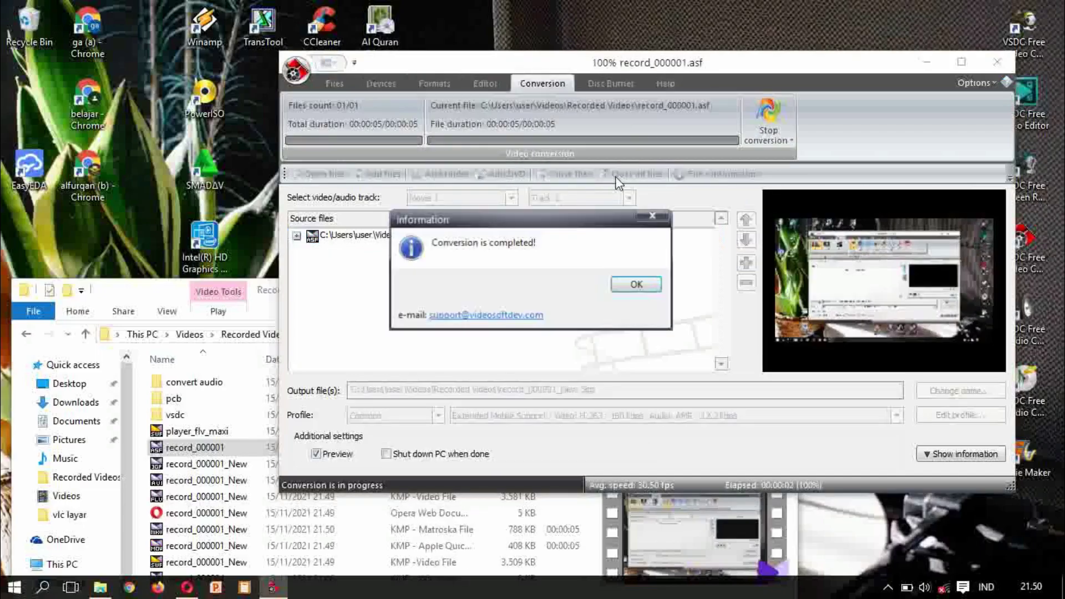
{"action": "left_click", "coordinate": [637, 284]}
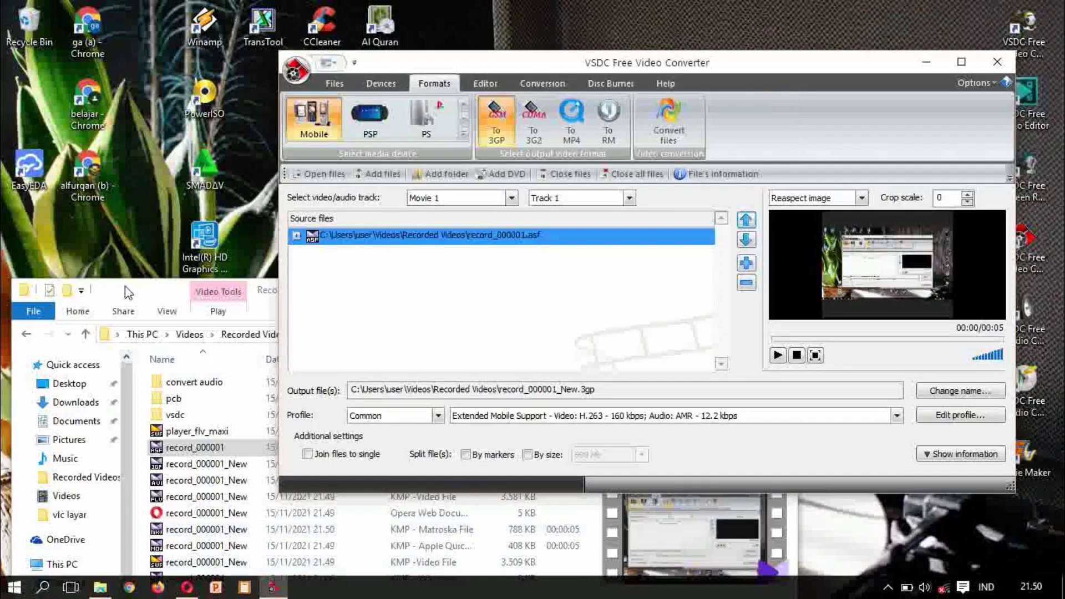
- Convert the recording to 3G2 as well, output as record_000001_New.3gpp
{"action": "left_click", "coordinate": [130, 294]}
{"action": "left_click_drag", "start_coordinate": [130, 294], "coordinate": [160, 95]}
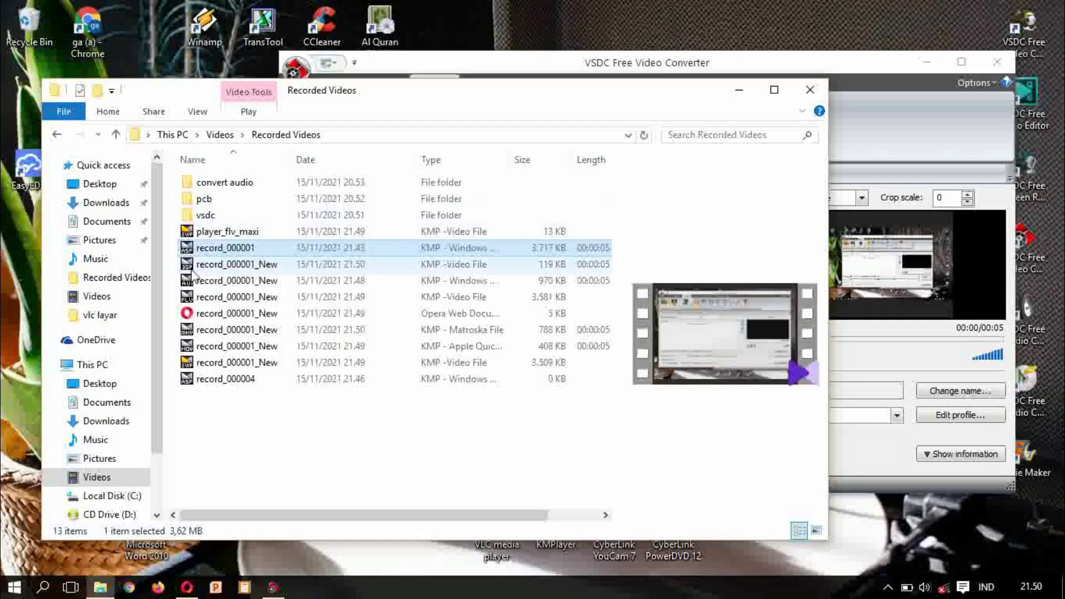
{"action": "left_click_drag", "start_coordinate": [546, 102], "coordinate": [581, 214]}
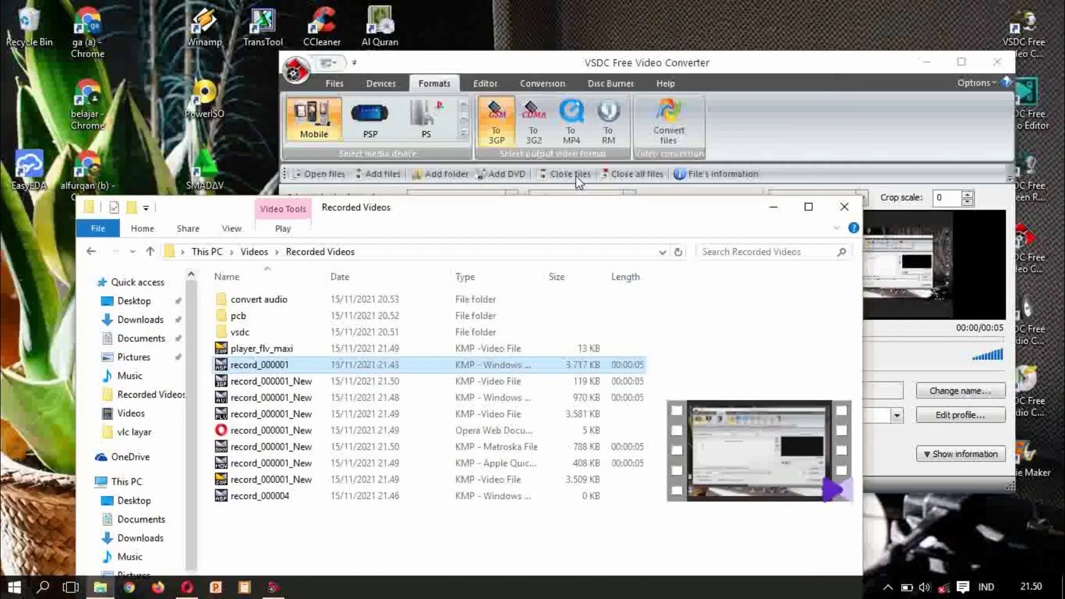
{"action": "left_click", "coordinate": [575, 183]}
{"action": "left_click", "coordinate": [540, 117]}
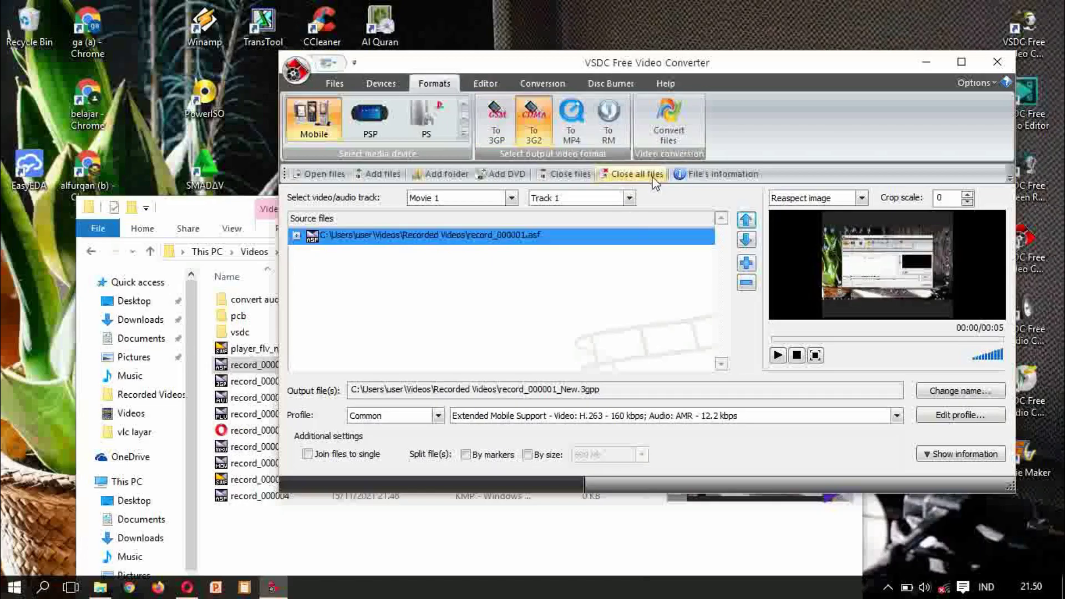
{"action": "left_click", "coordinate": [678, 125]}
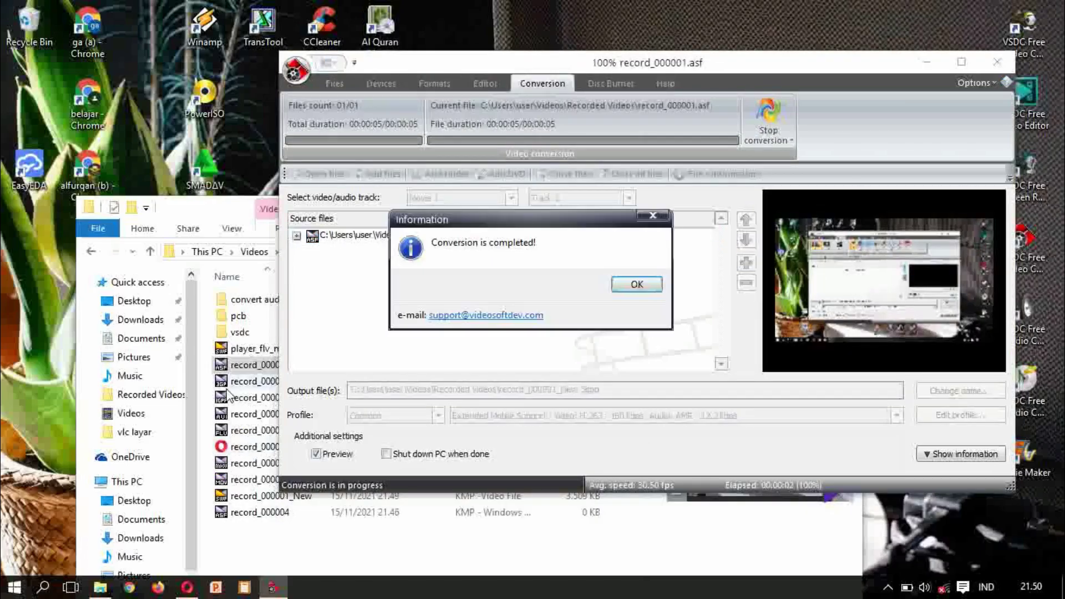
{"action": "left_click", "coordinate": [637, 284]}
{"action": "left_click", "coordinate": [435, 84]}
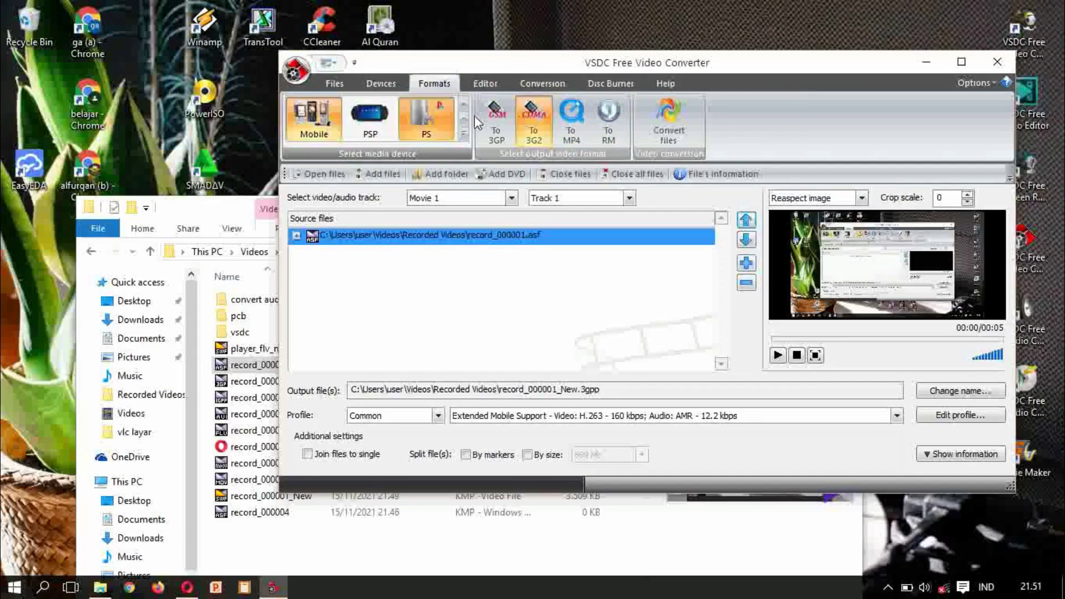
- Select the PS, PSP and PMP presets, then bring the 14-item Recorded Videos folder forward
{"action": "left_click", "coordinate": [447, 136]}
{"action": "left_click", "coordinate": [358, 129]}
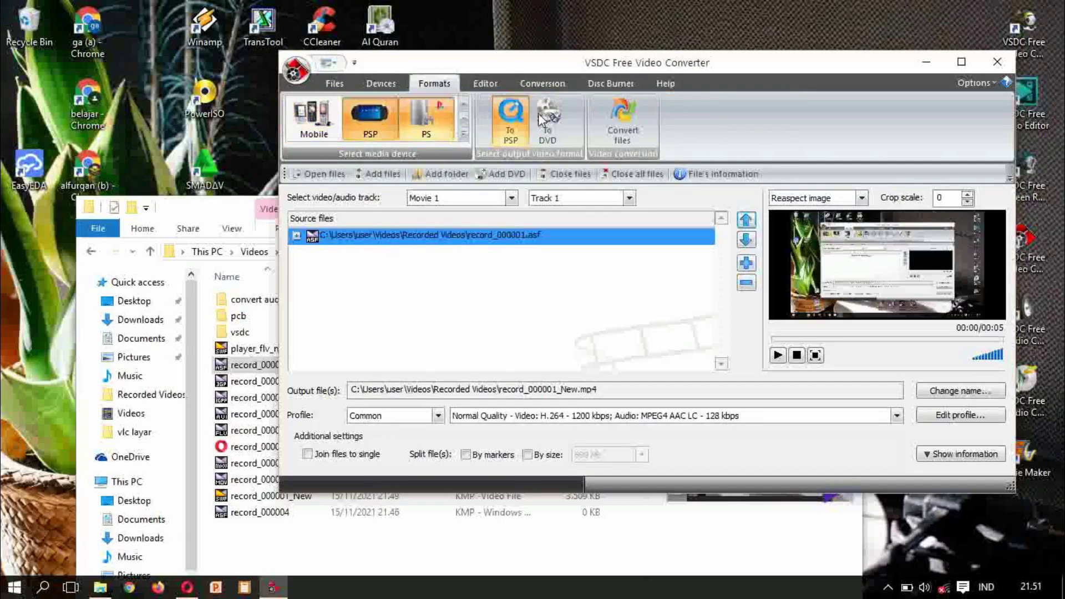
{"action": "left_click", "coordinate": [464, 134]}
{"action": "left_click", "coordinate": [502, 262]}
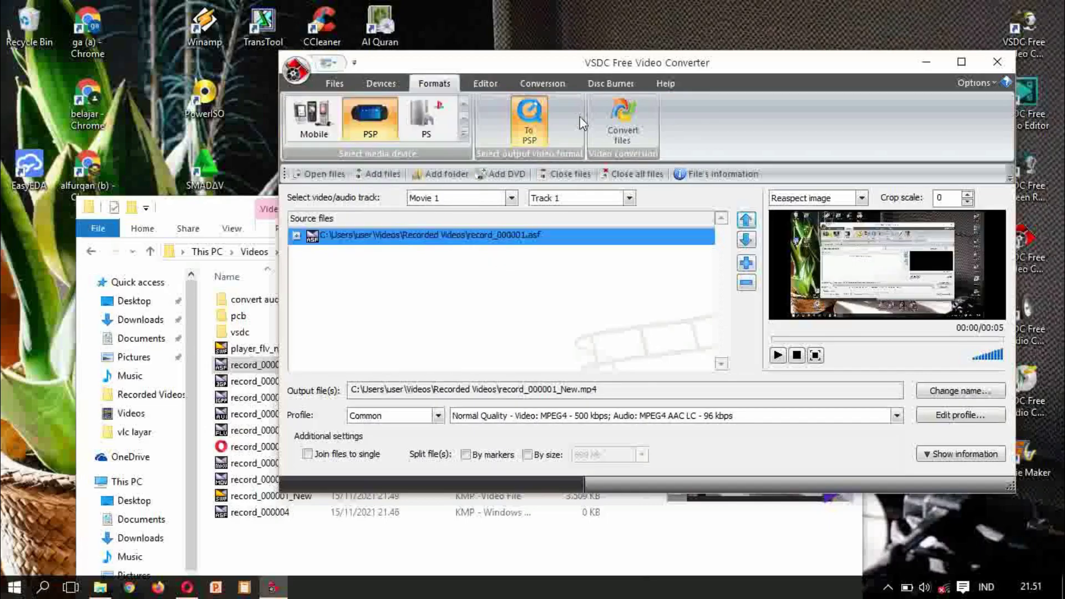
{"action": "left_click", "coordinate": [426, 118]}
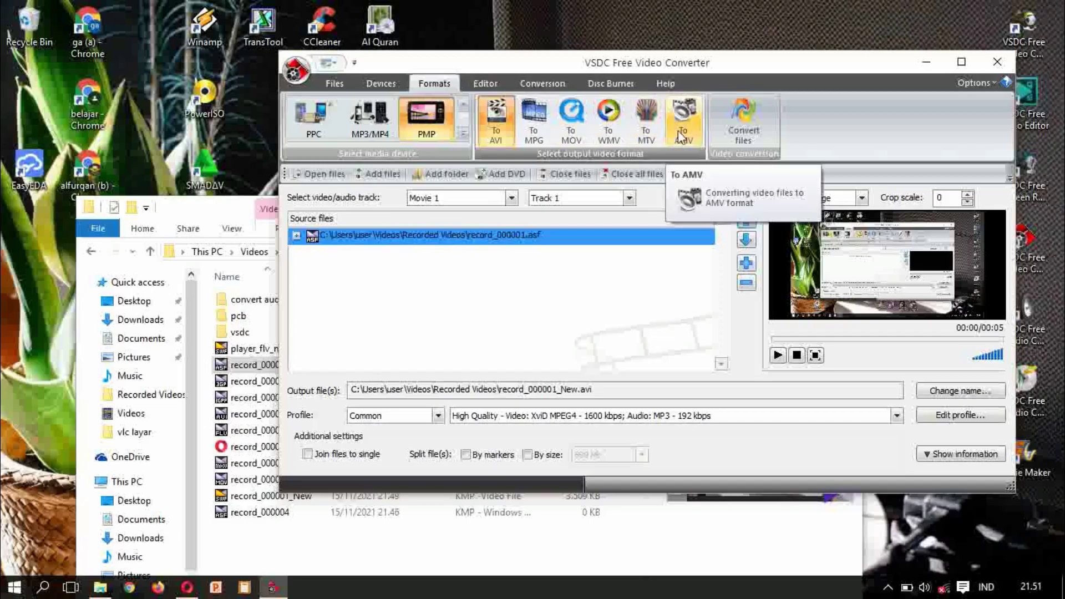
{"action": "left_click_drag", "start_coordinate": [214, 225], "coordinate": [220, 139]}
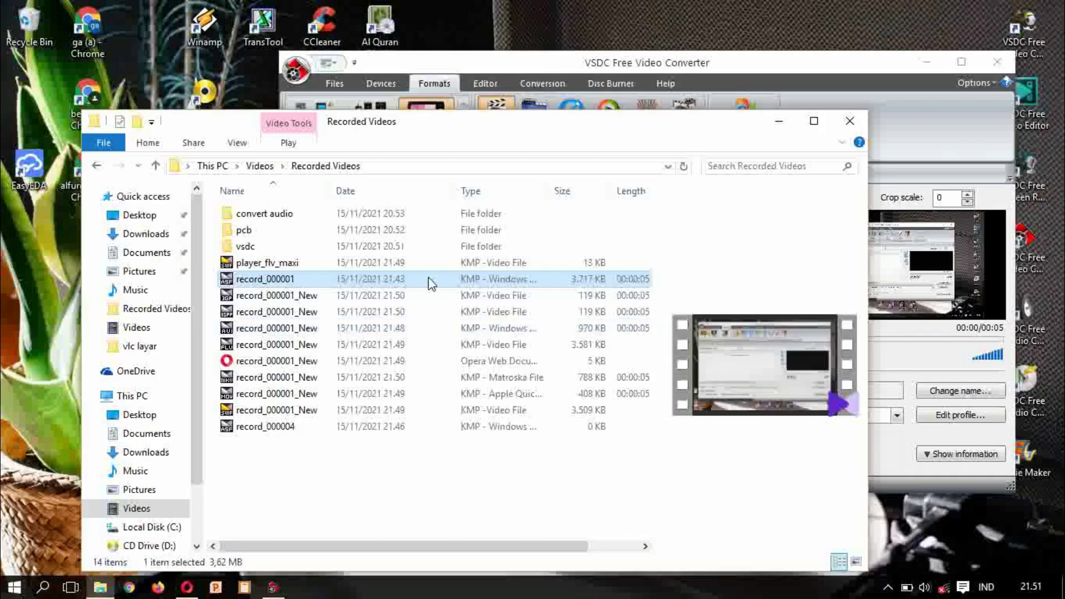
{"action": "left_click_drag", "start_coordinate": [489, 136], "coordinate": [501, 62]}
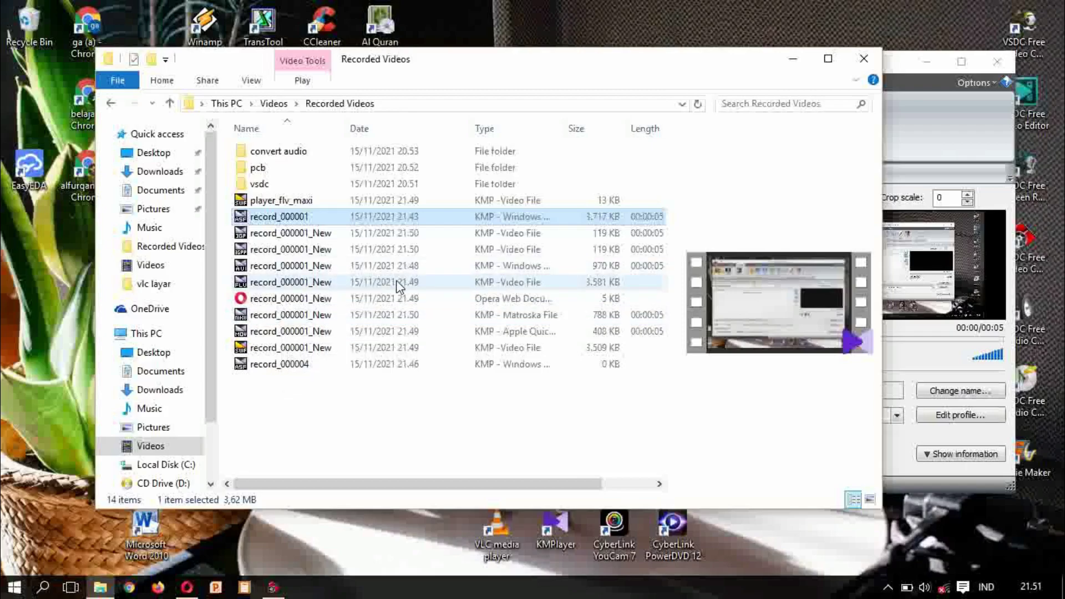
- Play the 3,581 KB record_000001_New file in The KMPlayer via Open with
{"action": "right_click", "coordinate": [358, 286]}
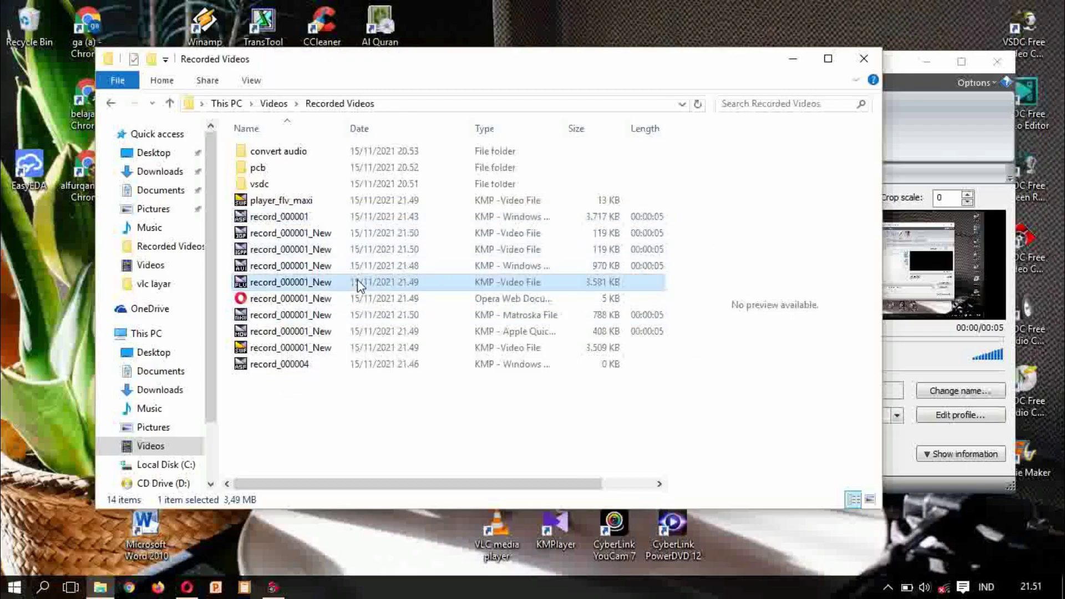
{"action": "right_click", "coordinate": [316, 282]}
{"action": "right_click", "coordinate": [318, 283]}
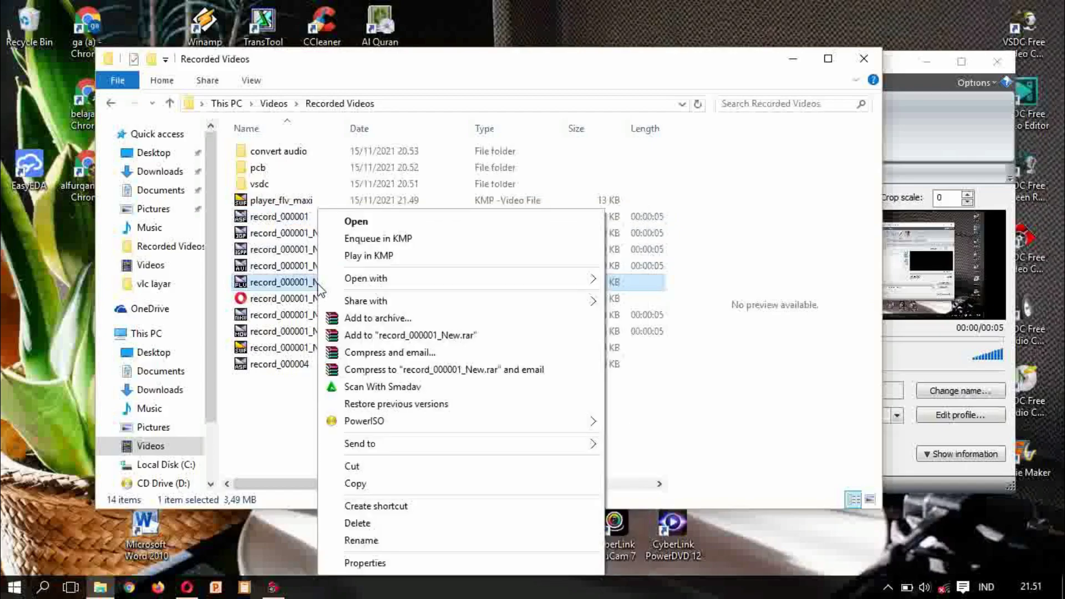
{"action": "mouse_move", "coordinate": [532, 278]}
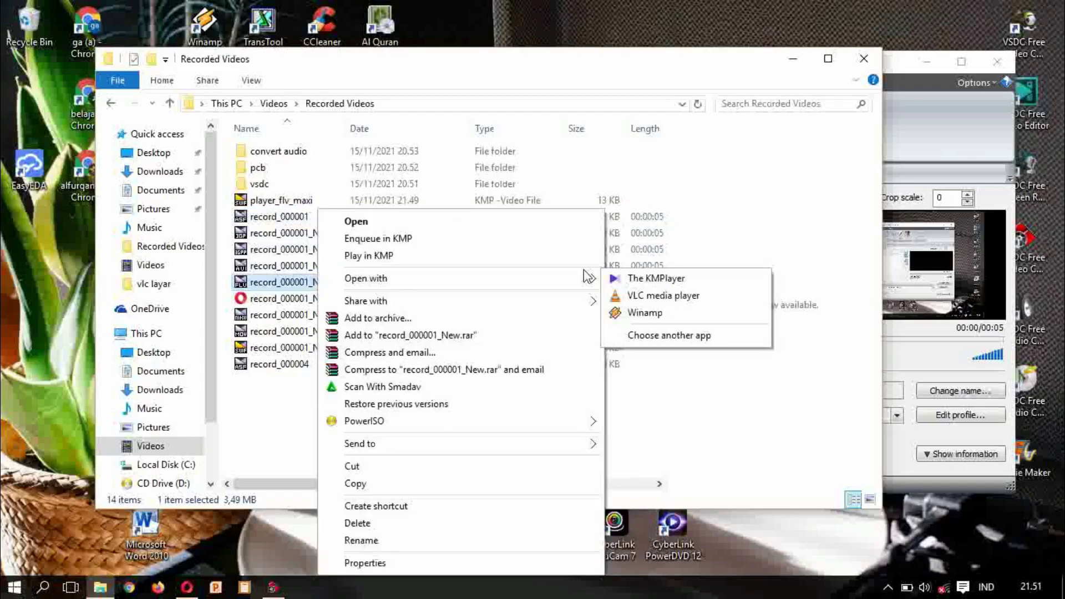
{"action": "left_click", "coordinate": [628, 281]}
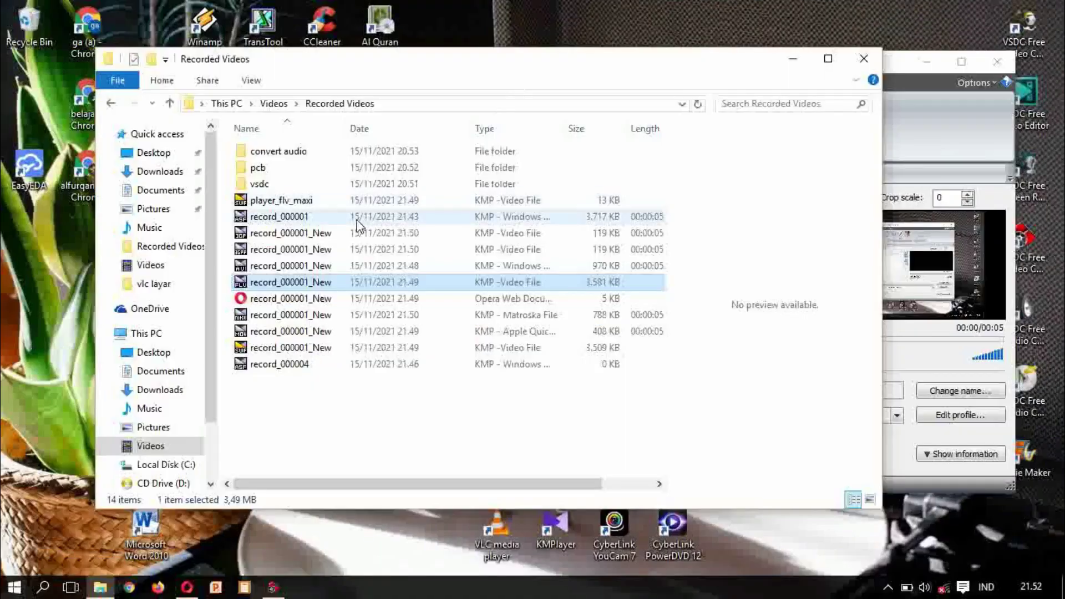
- Play the original record_000001 recording in KMPlayer
{"action": "right_click", "coordinate": [300, 219]}
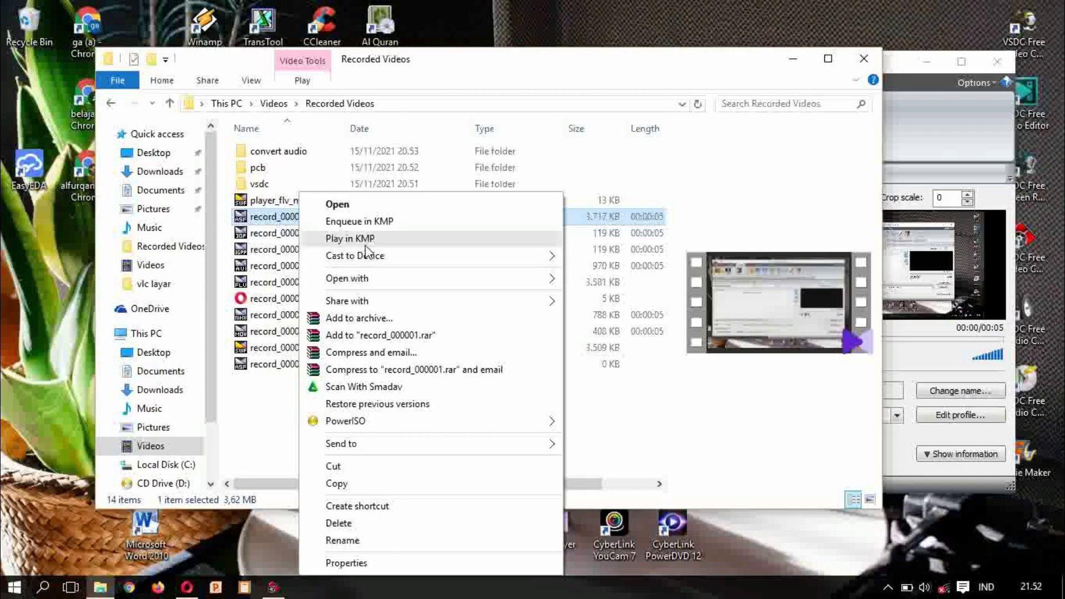
{"action": "left_click", "coordinate": [364, 243]}
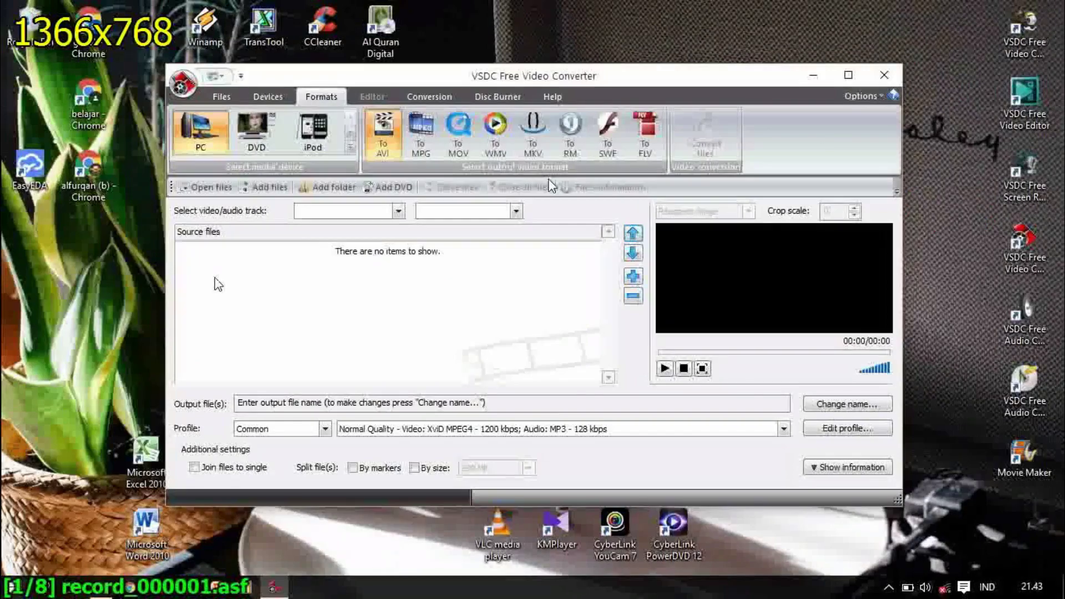
{"action": "mouse_move", "coordinate": [1030, 12]}
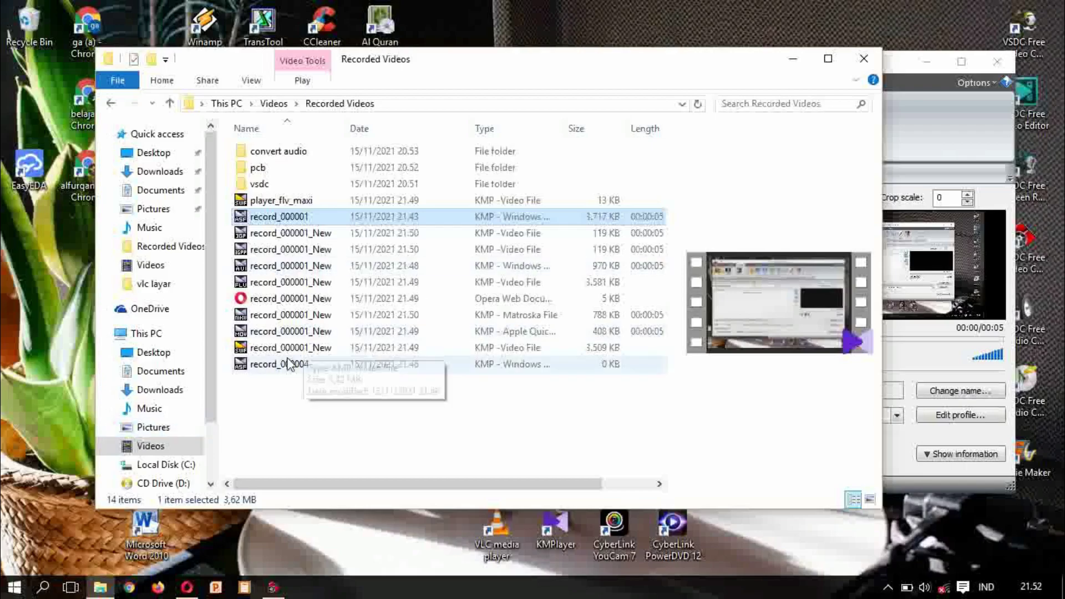
- Open the 3,509 KB record_000001_New video in The KMPlayer
{"action": "right_click", "coordinate": [258, 349]}
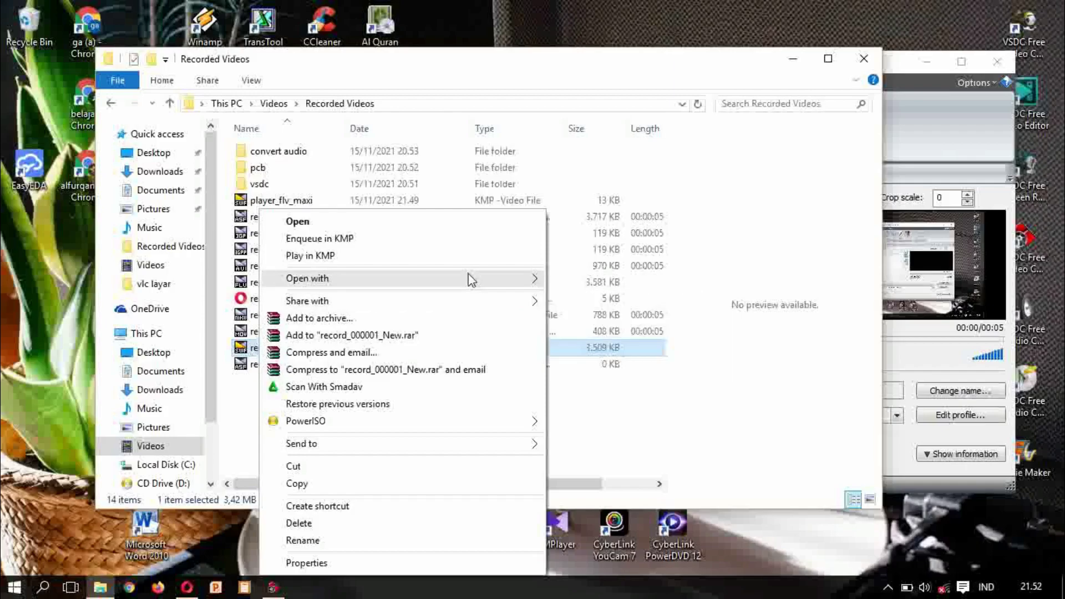
{"action": "mouse_move", "coordinate": [469, 278]}
{"action": "left_click", "coordinate": [596, 277]}
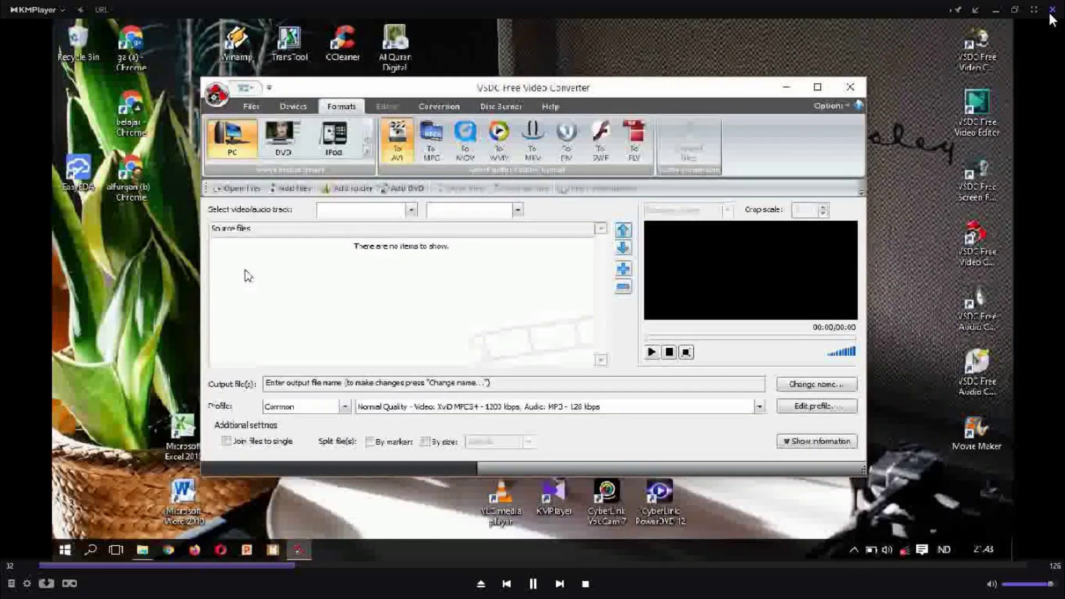
- Close KMPlayer after the 3,509 KB video to return to the Recorded Videos folder
{"action": "left_click", "coordinate": [1052, 12]}
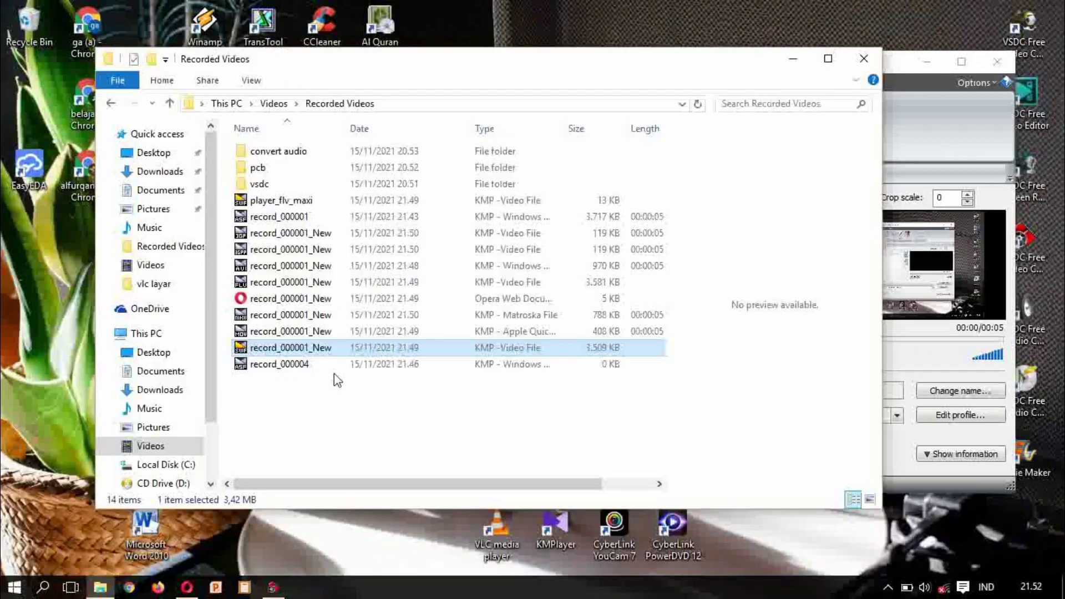